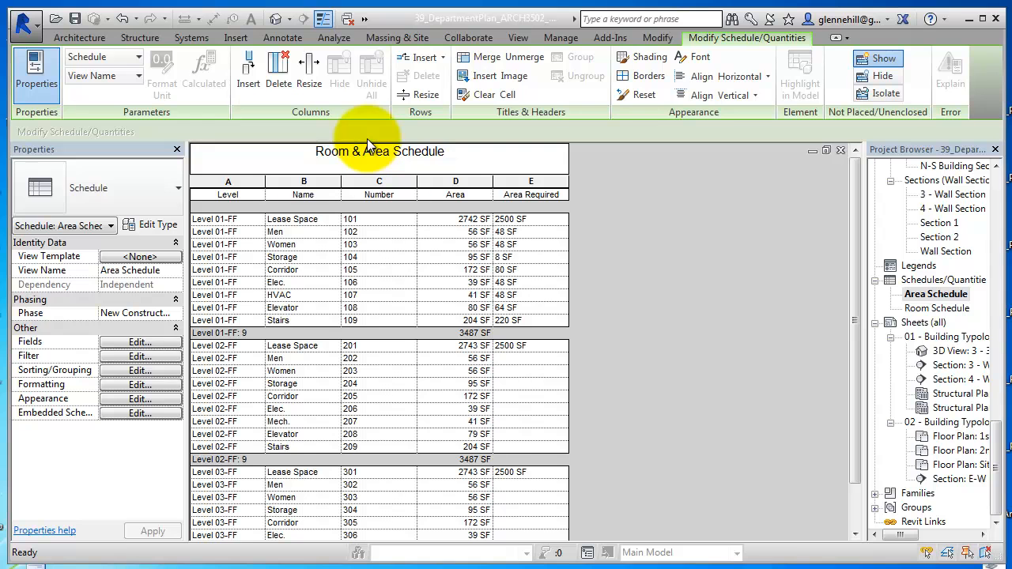
# - Title the schedule Room & Area Schedule and add the Department field to its scheduled fields
pyautogui.click(372, 285)
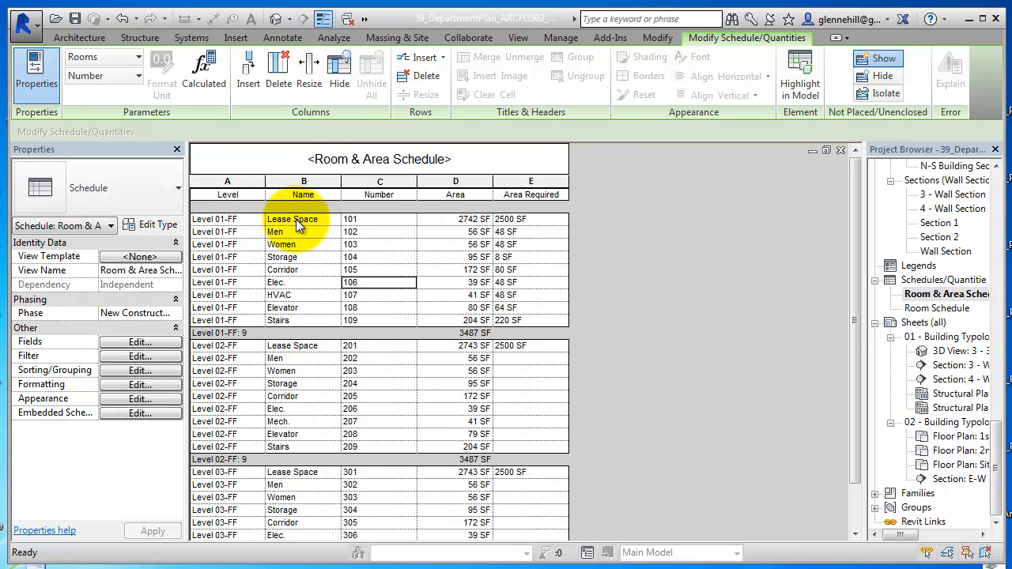
pyautogui.click(143, 344)
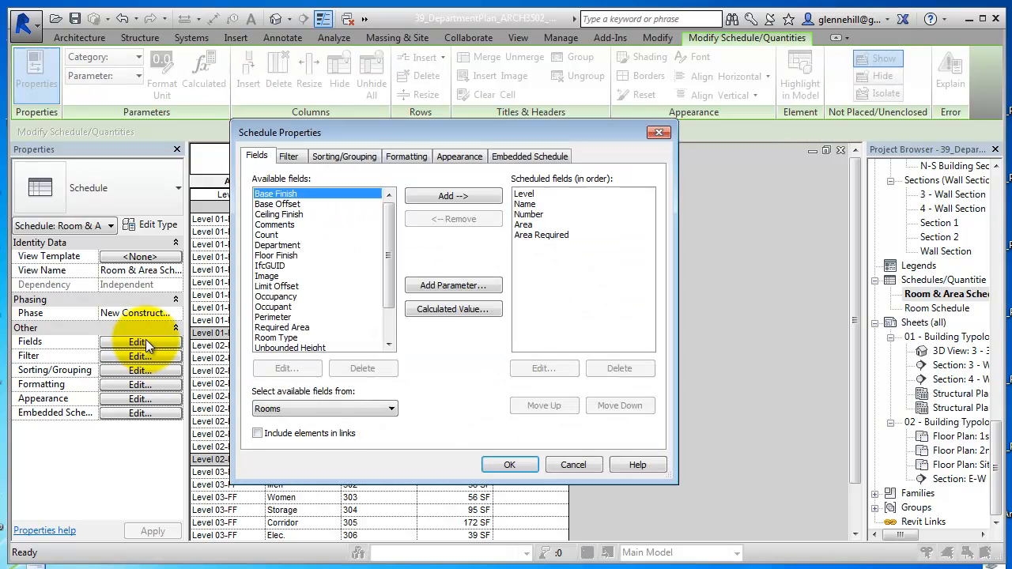
pyautogui.click(282, 246)
pyautogui.click(453, 196)
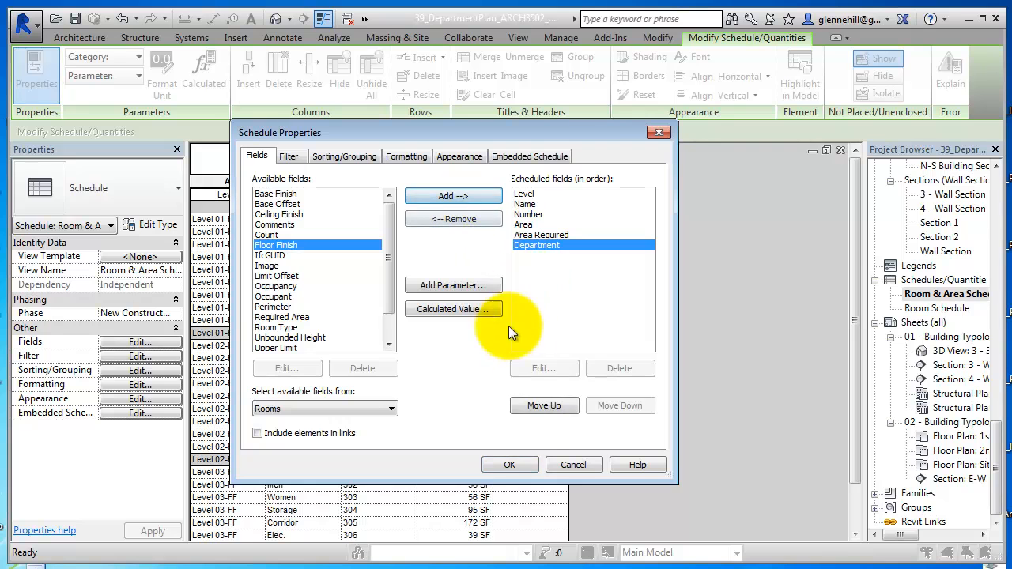
# - Place the Department field directly after Level in the scheduled field order and accept the schedule properties
pyautogui.click(543, 407)
pyautogui.click(543, 408)
pyautogui.click(543, 407)
pyautogui.click(543, 407)
pyautogui.click(543, 404)
pyautogui.click(605, 407)
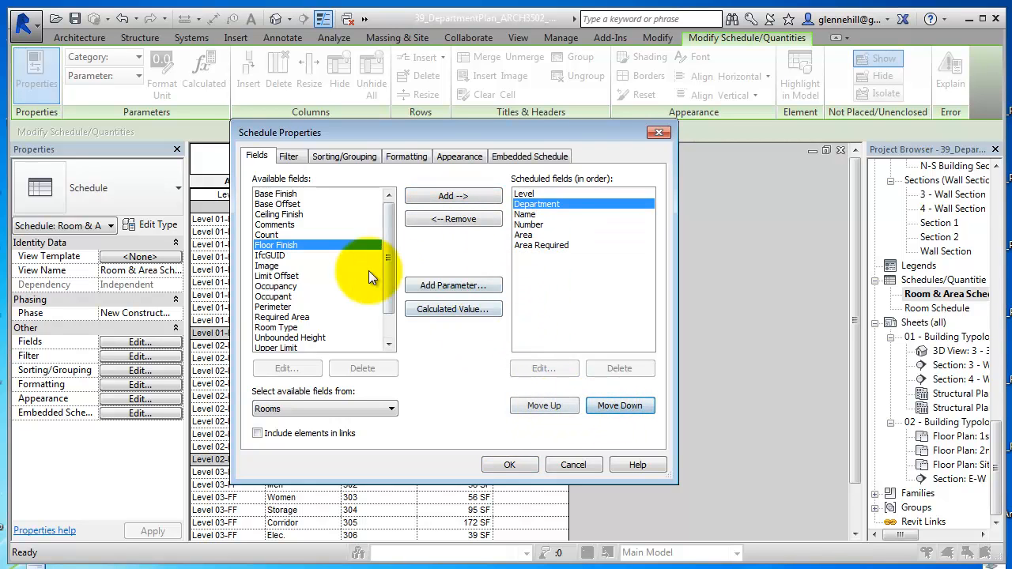
pyautogui.click(516, 464)
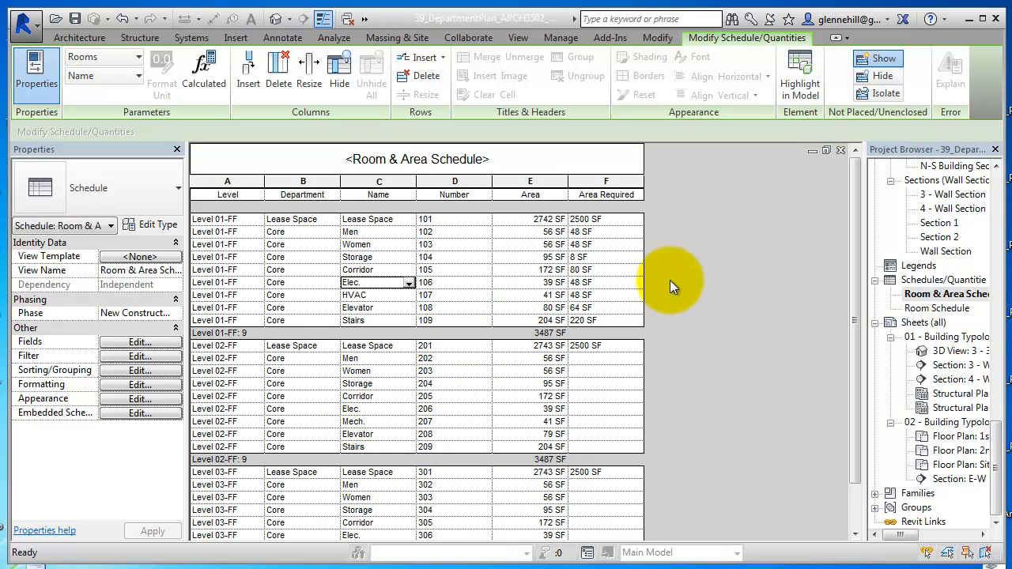
# - Open the 1st Floor Department Plan floor plan view and clear the room selection
pyautogui.click(940, 281)
pyautogui.scroll(5, 944, 283)
pyautogui.scroll(10, 953, 285)
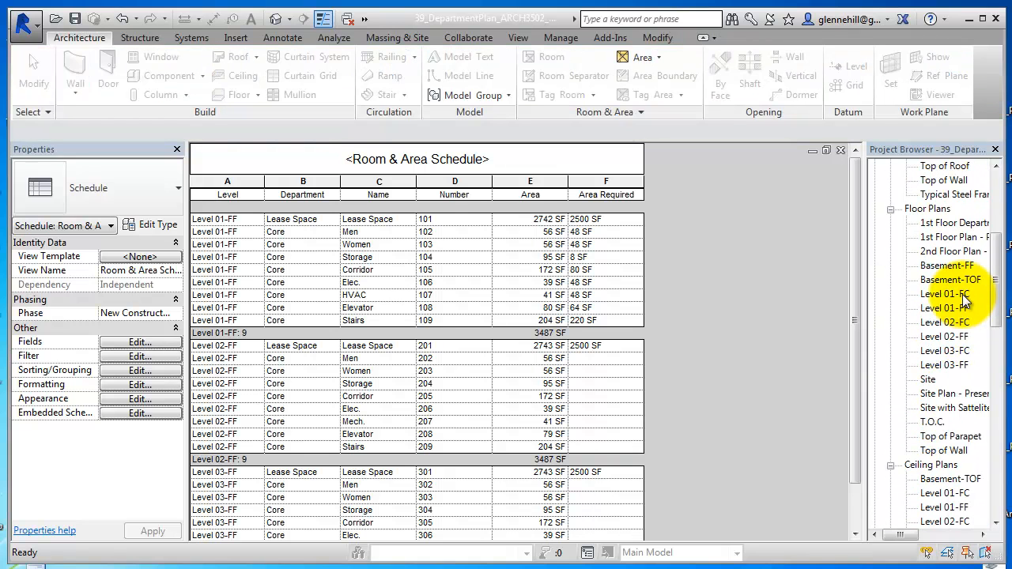
pyautogui.scroll(1, 962, 296)
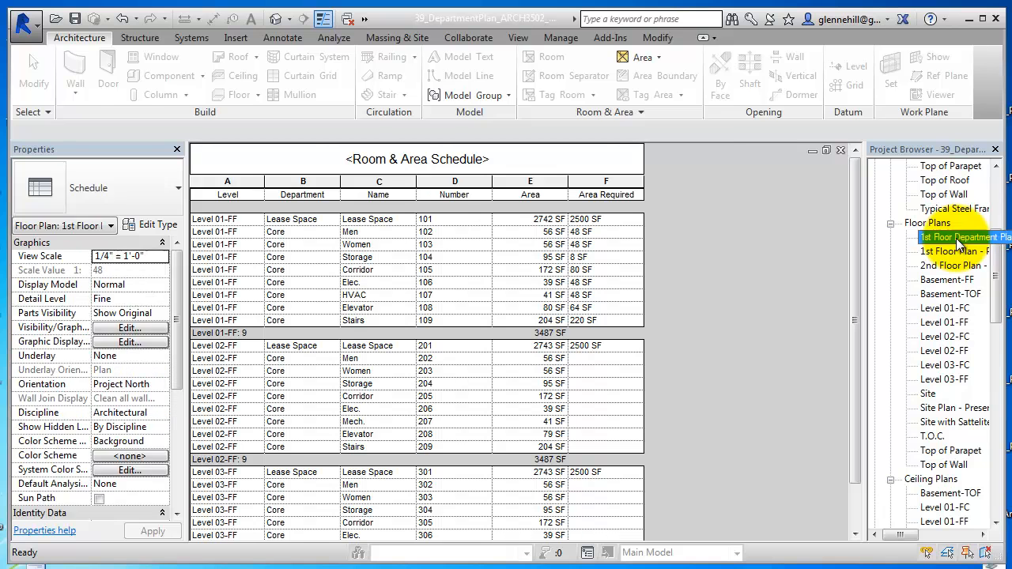
pyautogui.doubleClick(956, 238)
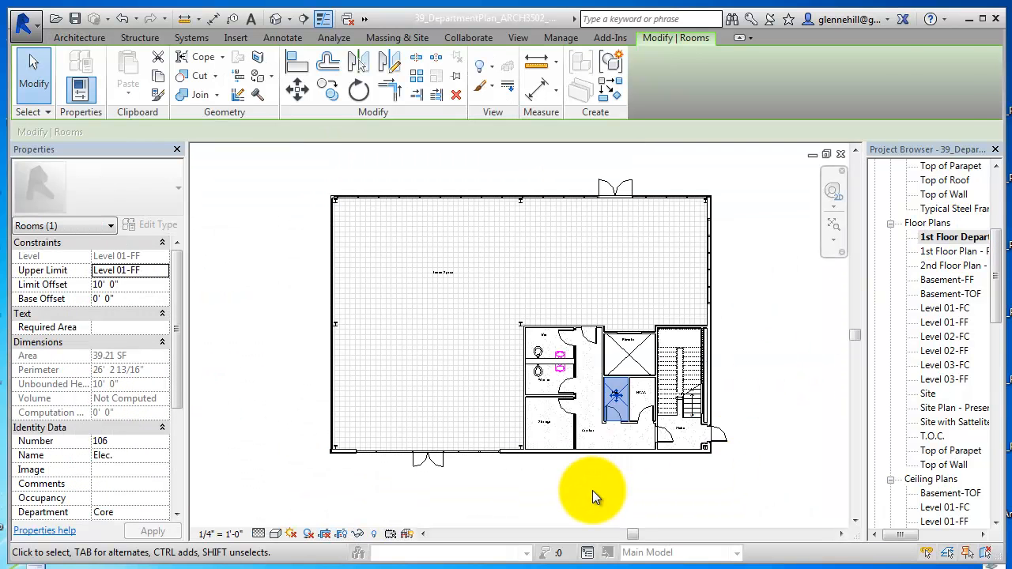
pyautogui.click(592, 490)
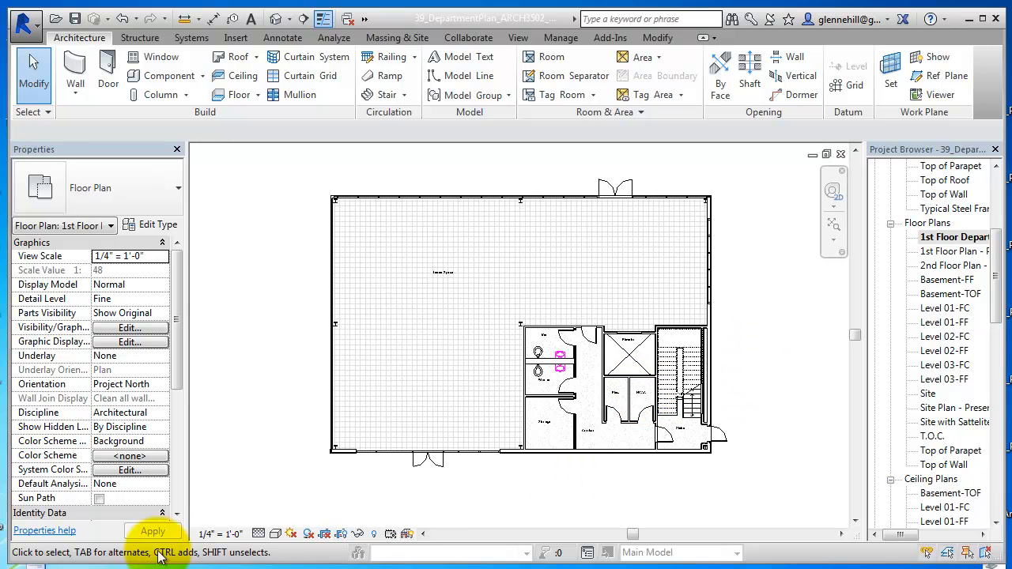
# - Set the floor plan's view scale to 1" = 20'-0" and hide the room tags category in this view
pyautogui.click(217, 535)
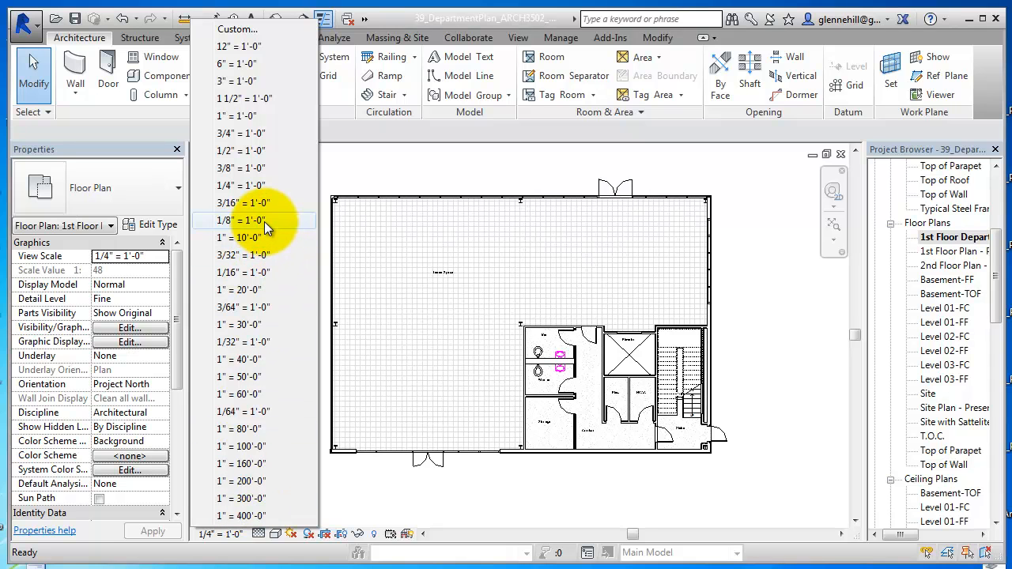
pyautogui.click(256, 292)
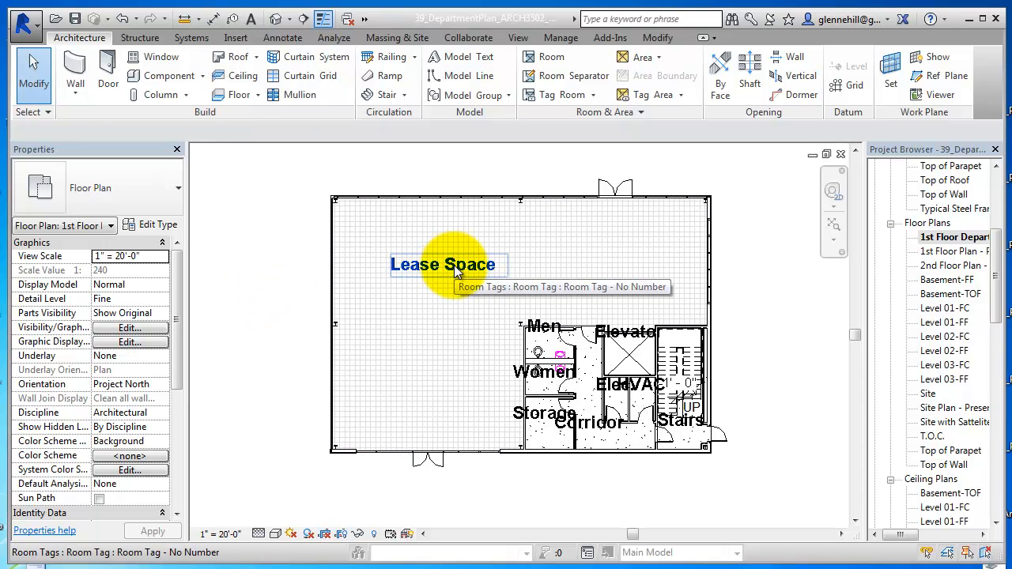
pyautogui.click(456, 271)
pyautogui.rightClick(453, 276)
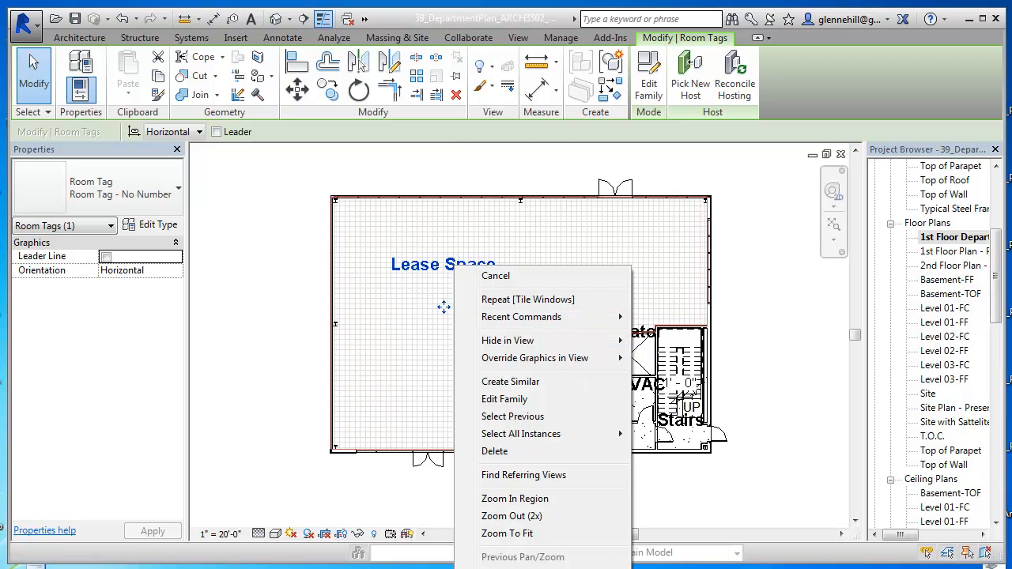
pyautogui.moveTo(490, 341)
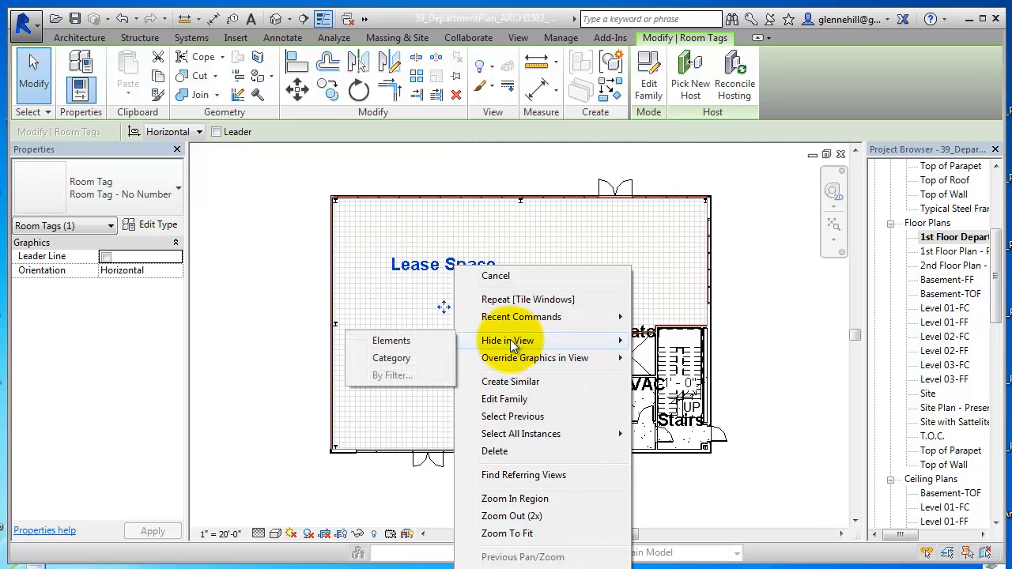
pyautogui.click(418, 361)
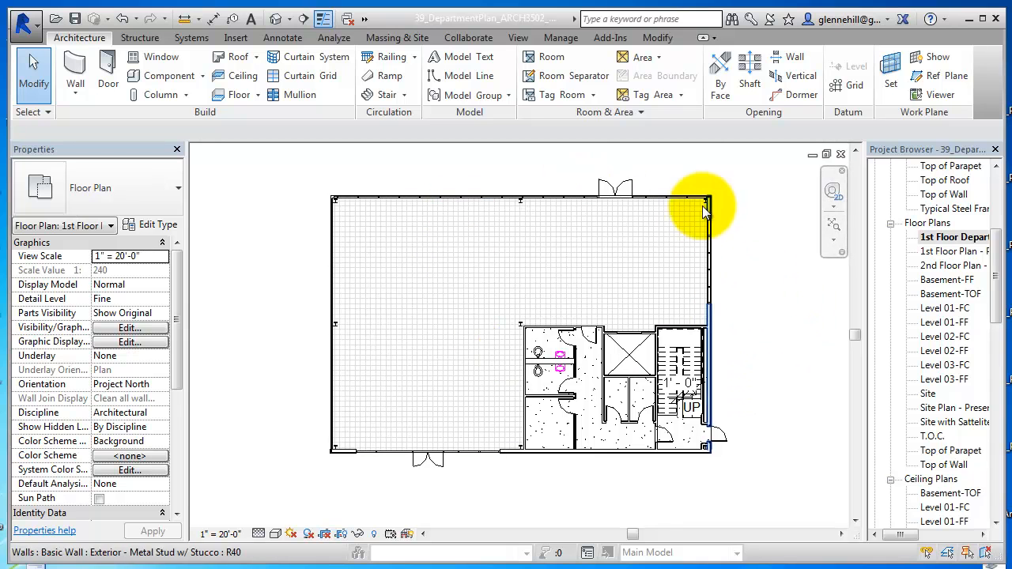
# - Open the color schemes for the Rooms category, review the Name scheme and select the Department scheme
pyautogui.click(640, 112)
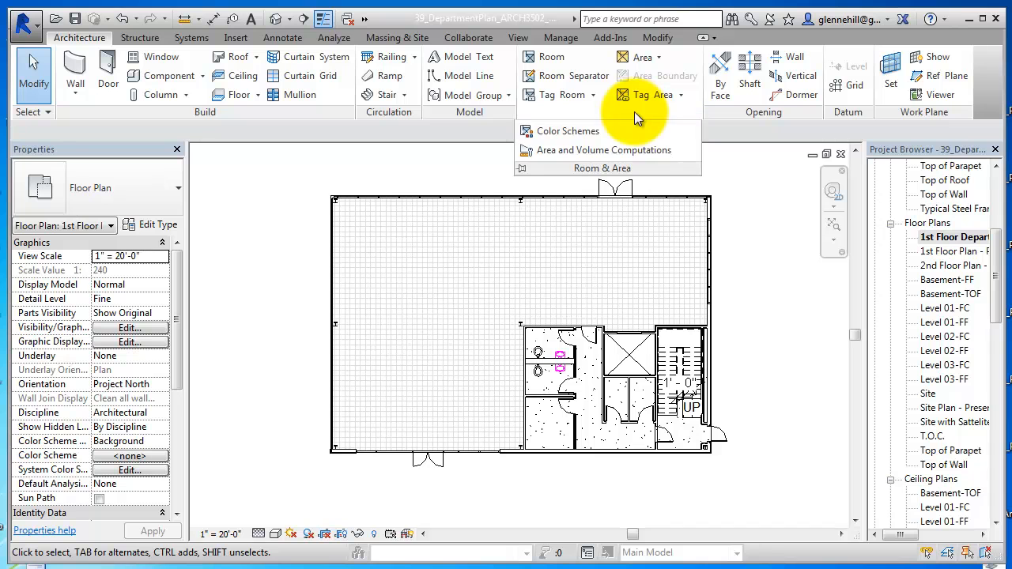
pyautogui.click(559, 131)
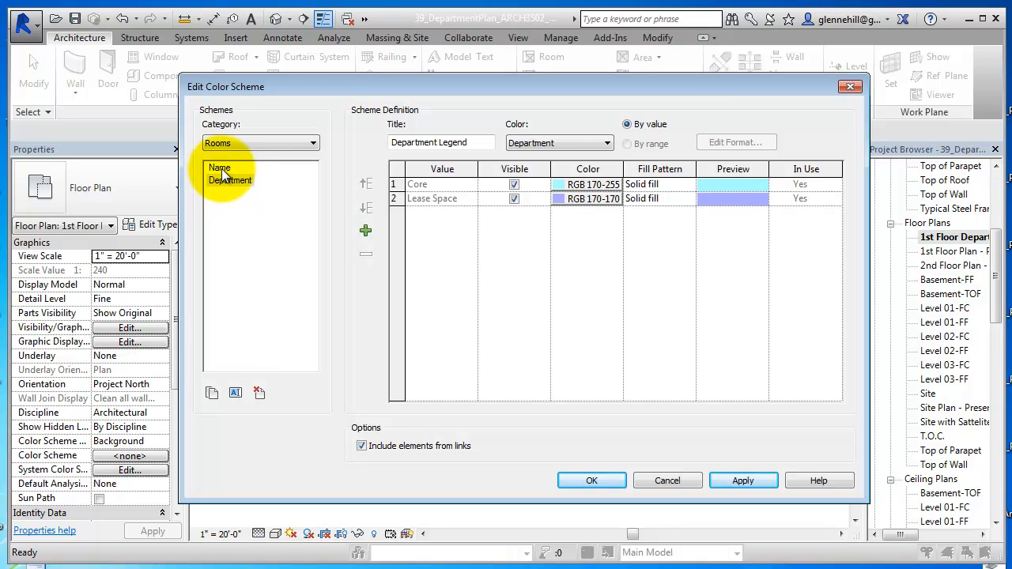
pyautogui.click(233, 144)
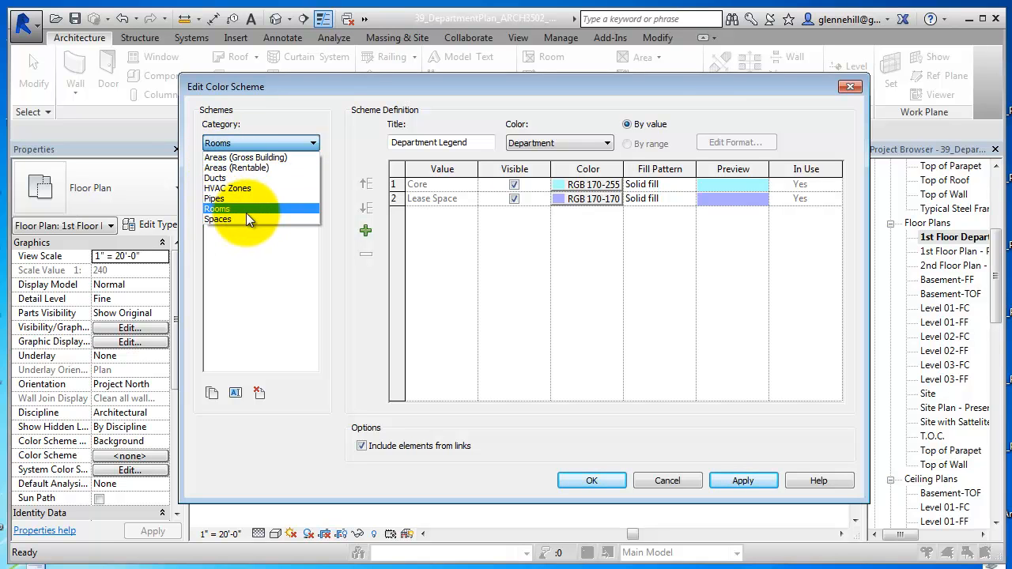
pyautogui.click(224, 208)
pyautogui.click(221, 168)
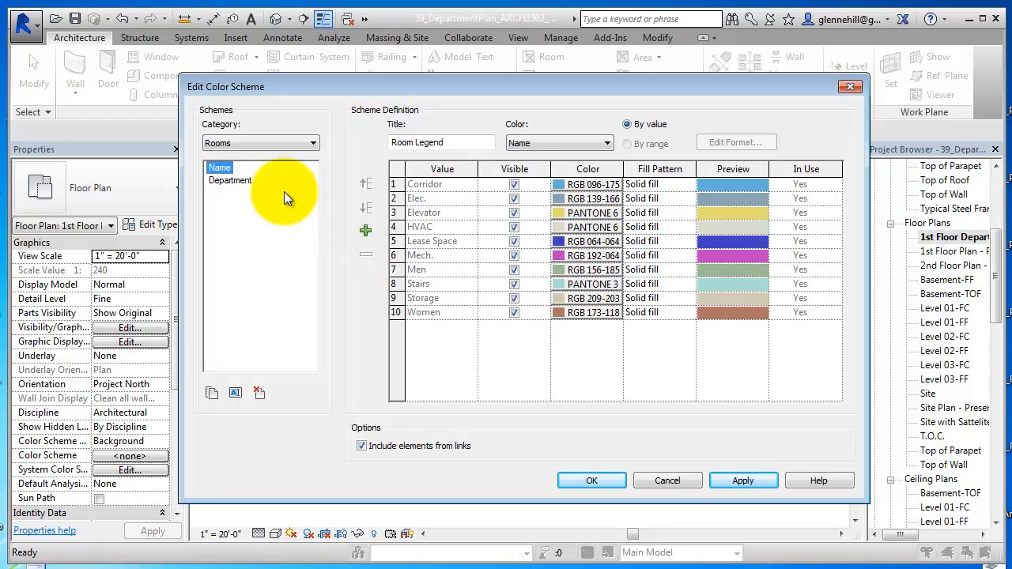
pyautogui.click(230, 180)
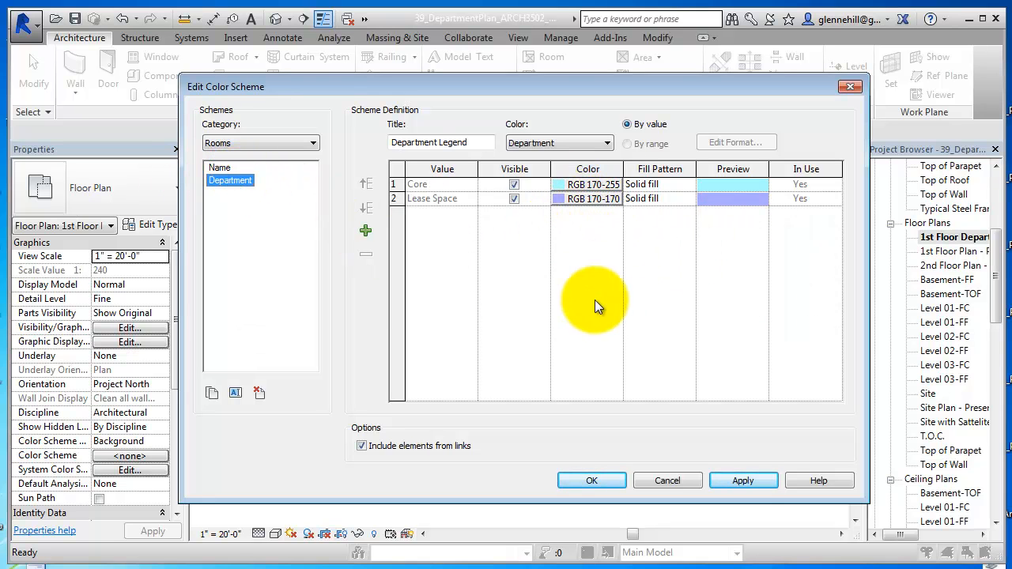
# - Change the Core department's color to the custom blue with a luminance of 200
pyautogui.click(585, 184)
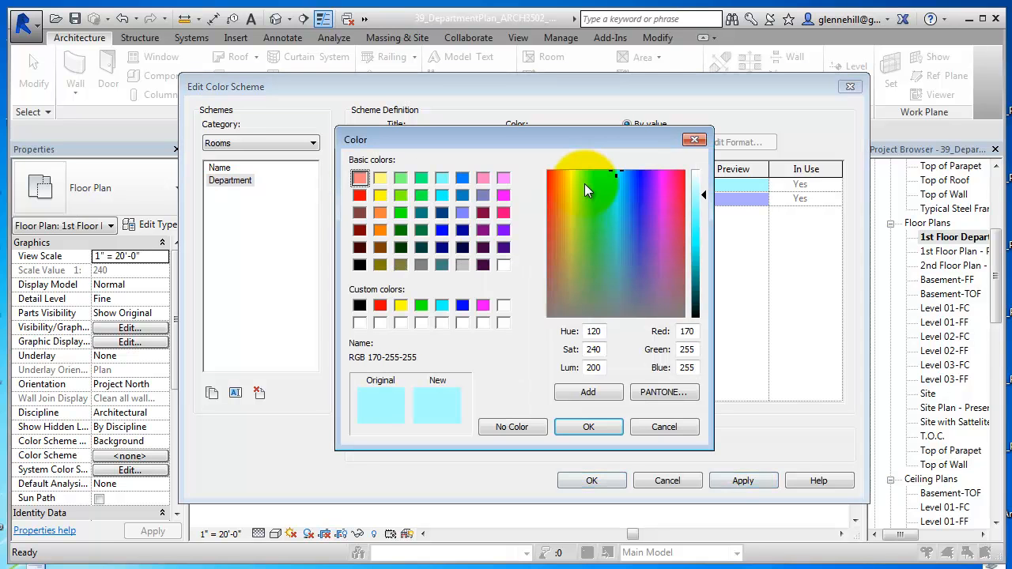
pyautogui.click(461, 305)
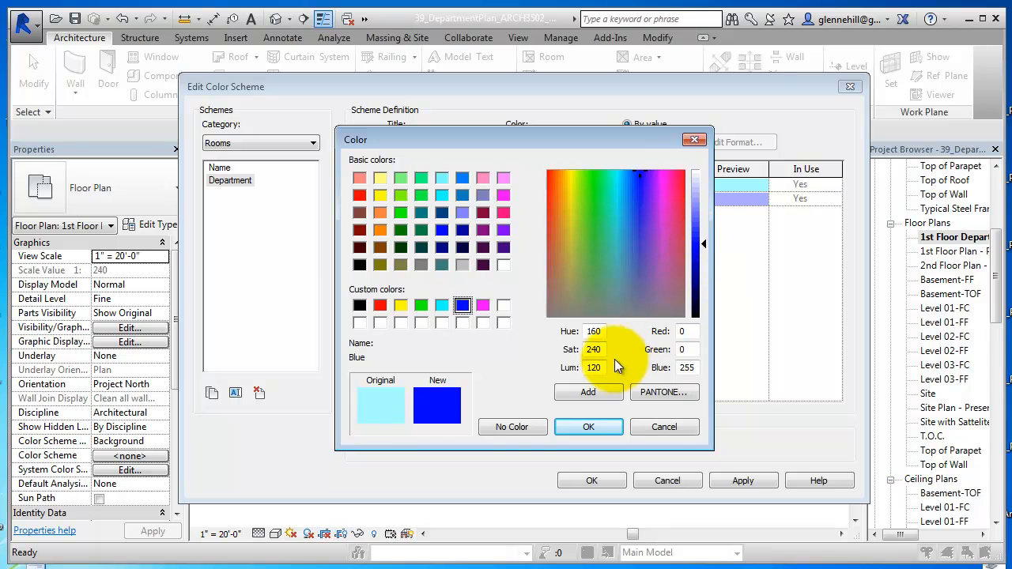
pyautogui.moveTo(606, 367); pyautogui.dragTo(574, 373)
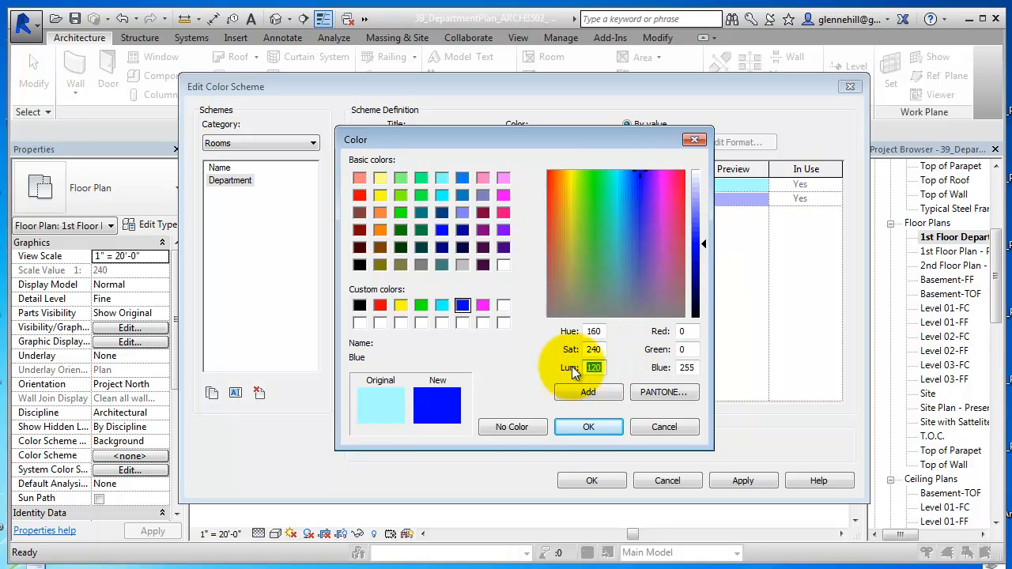
pyautogui.write('200')
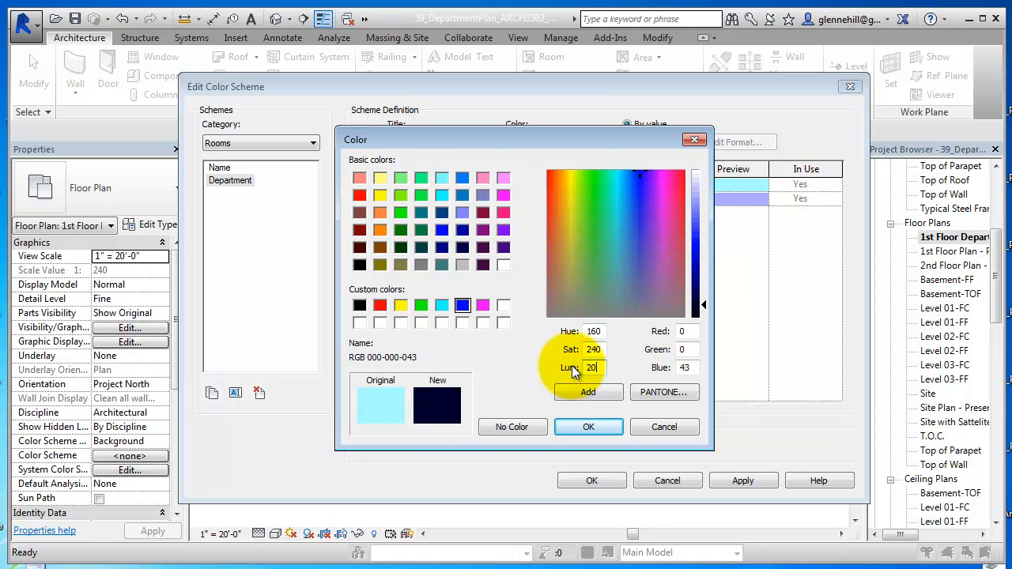
pyautogui.click(585, 427)
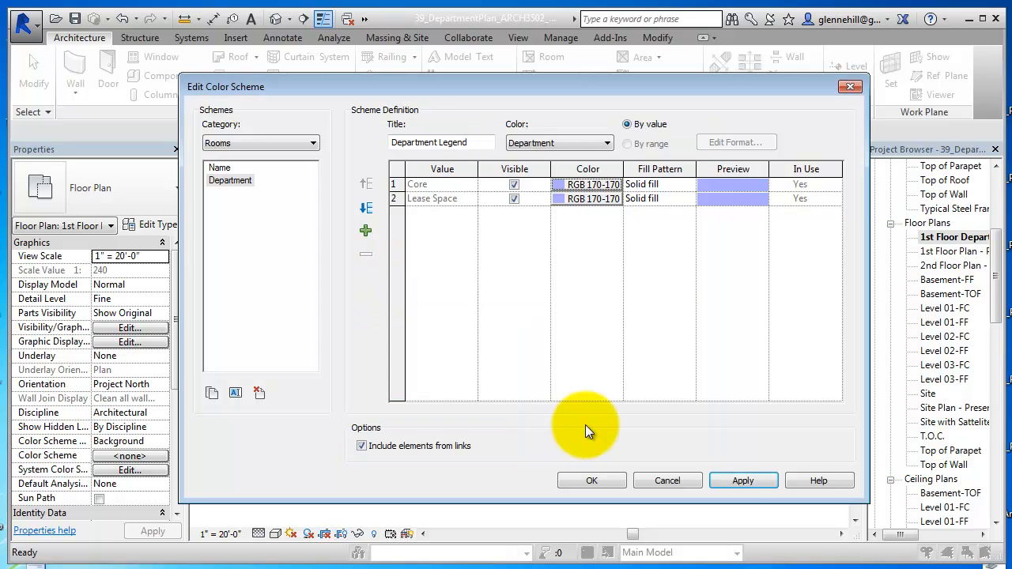
# - Change the Lease Space department's color to the custom cyan with a luminance of 200 and apply the scheme
pyautogui.click(574, 198)
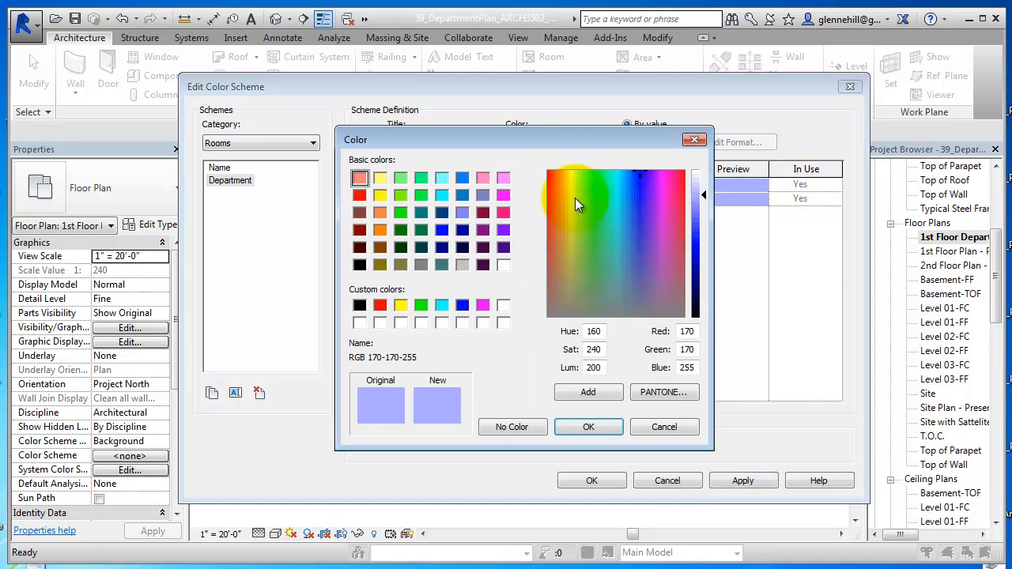
pyautogui.click(441, 304)
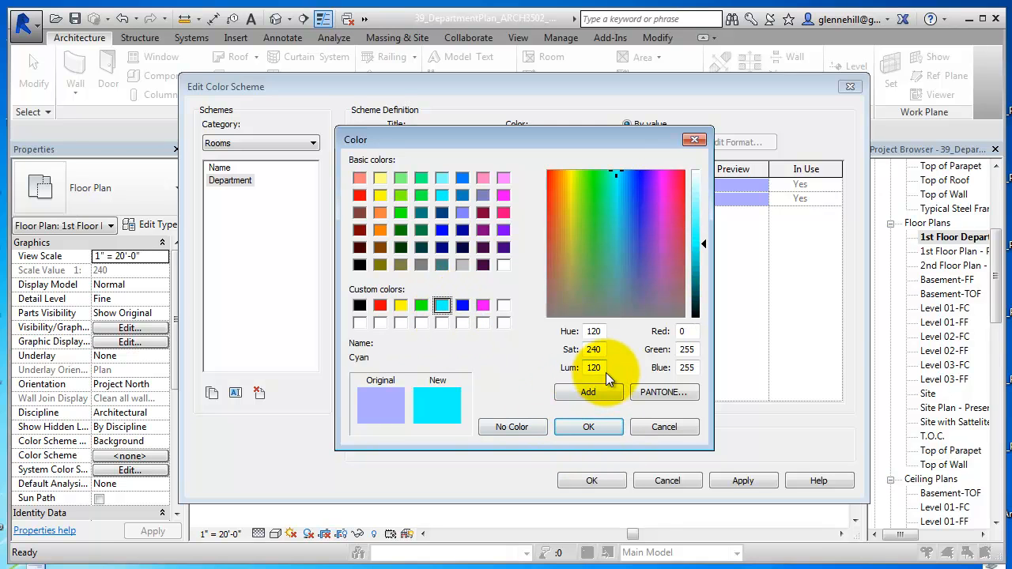
pyautogui.doubleClick(585, 367)
pyautogui.write('2')
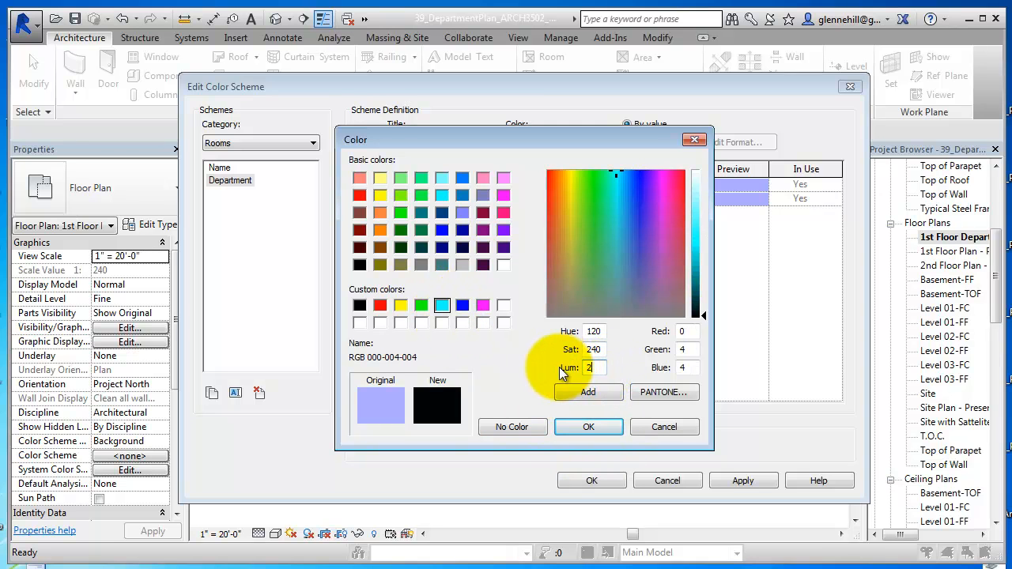
pyautogui.write('00')
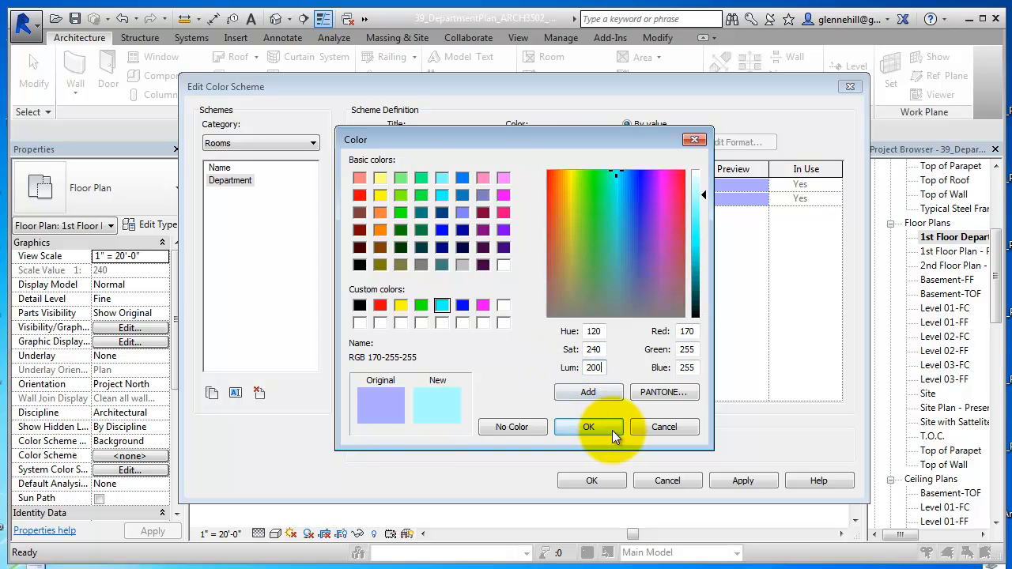
pyautogui.click(606, 429)
pyautogui.click(743, 479)
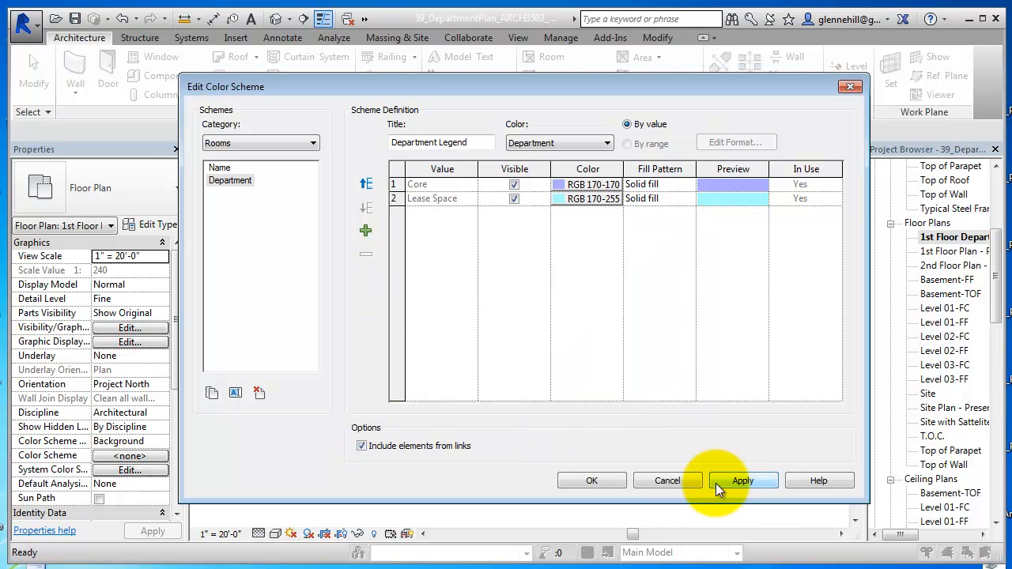
pyautogui.click(601, 479)
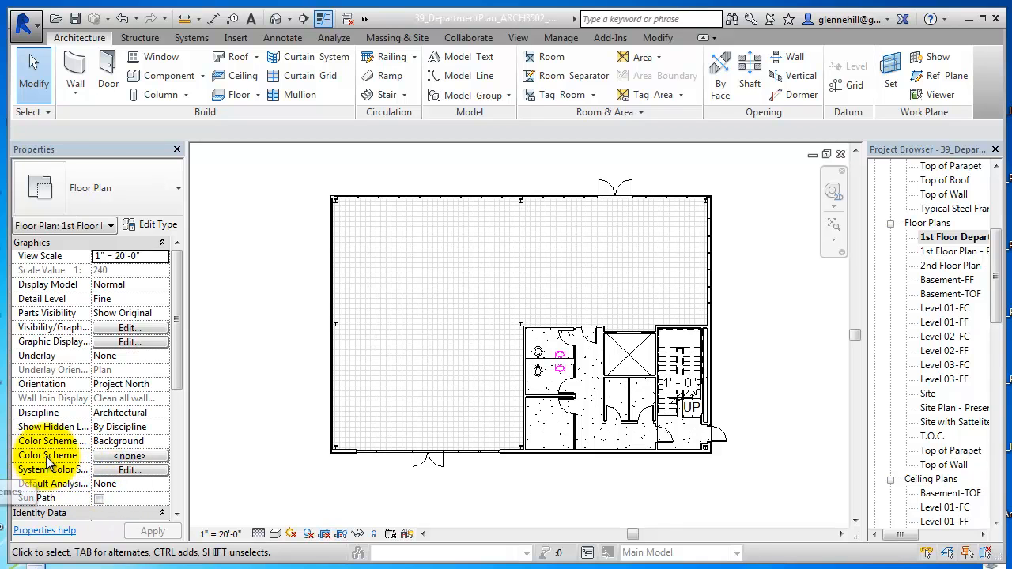
# - Assign the Rooms category's Department color scheme to the first floor department plan view
pyautogui.click(129, 457)
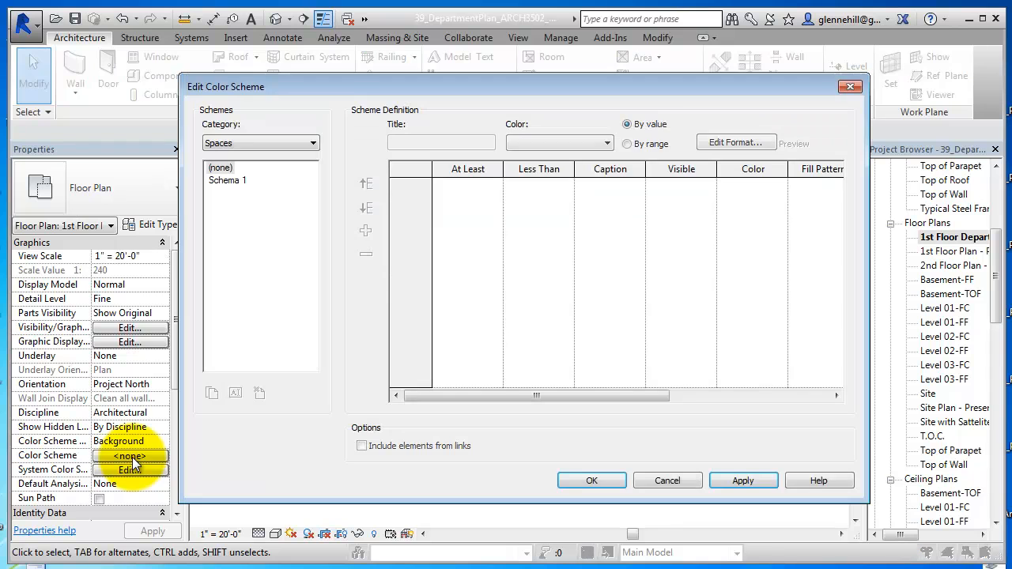
pyautogui.click(222, 144)
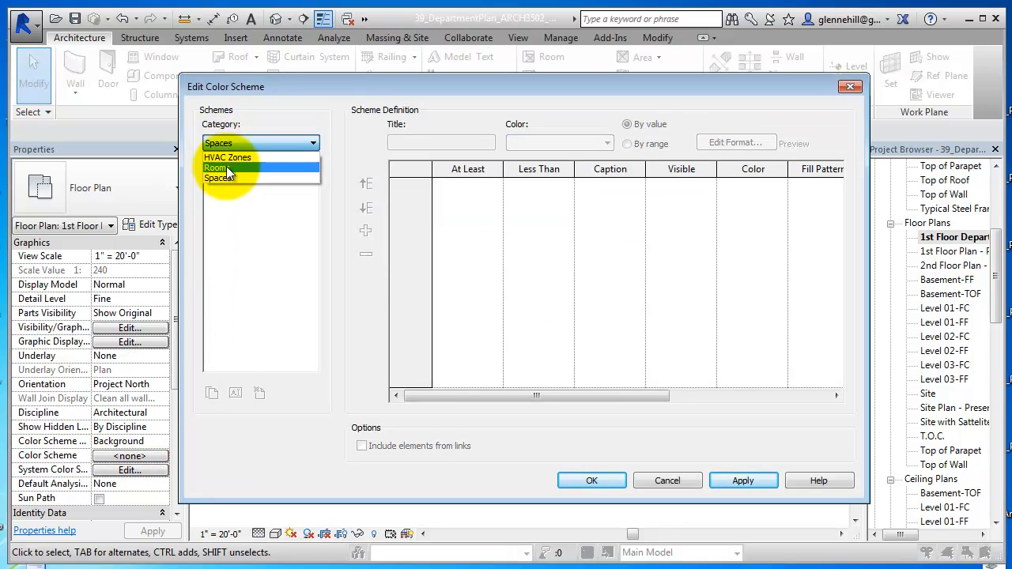
pyautogui.click(226, 166)
pyautogui.click(238, 194)
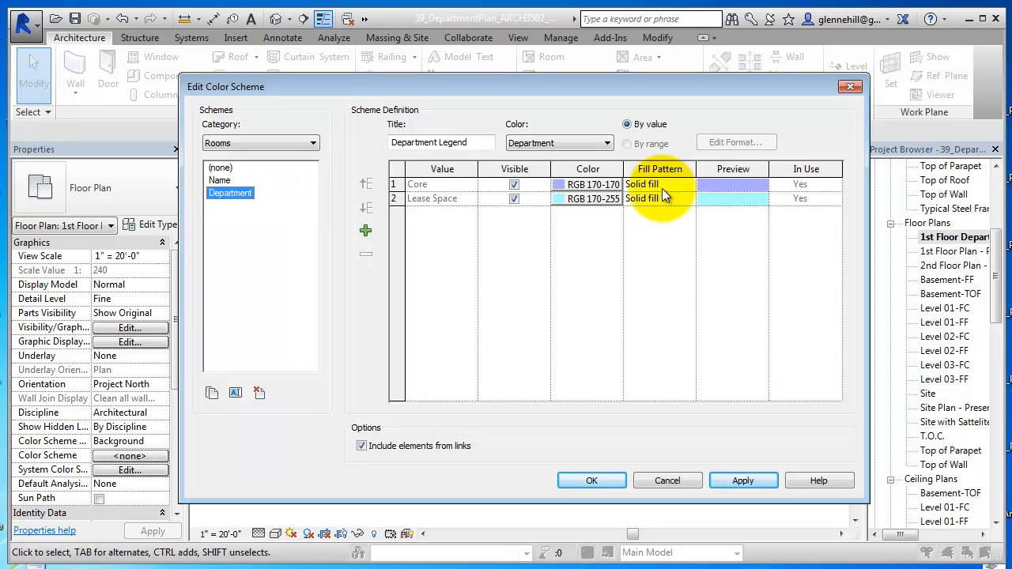
pyautogui.click(598, 482)
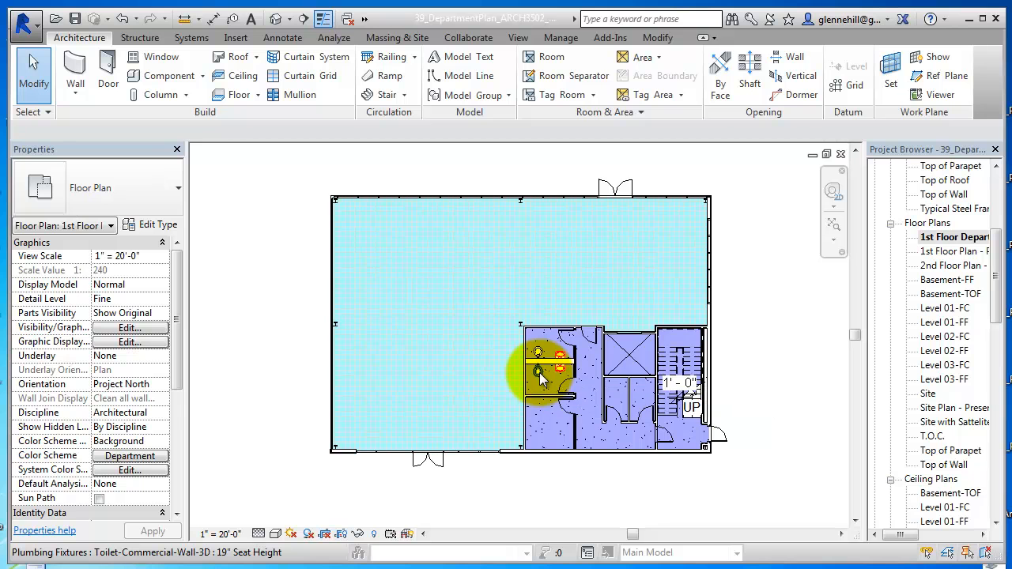
# - Remove the stray 1' - 0" dimension from the stairwell in the first floor department plan
pyautogui.scroll(2, 541, 379)
pyautogui.scroll(3, 540, 379)
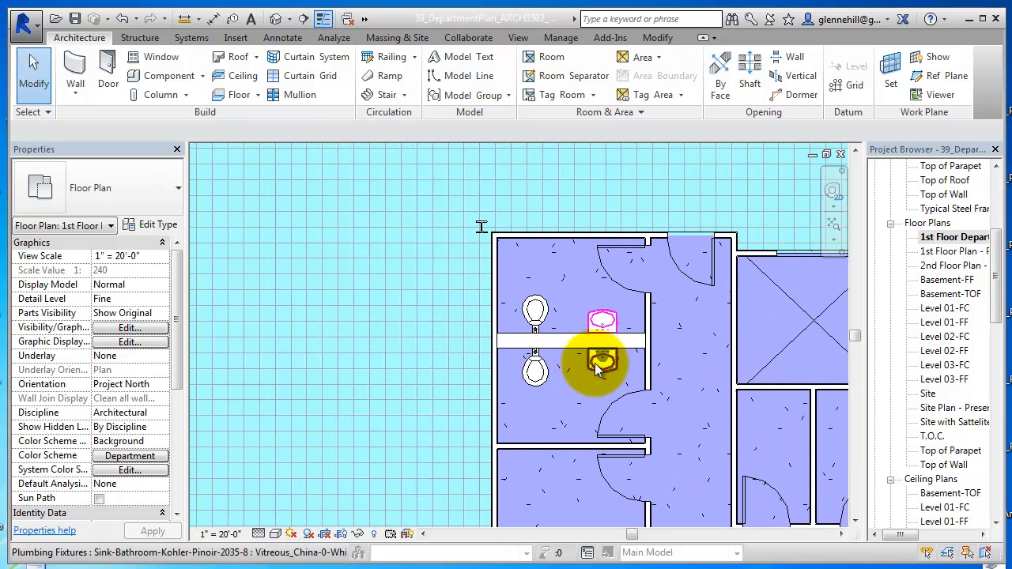
pyautogui.scroll(-3, 539, 353)
pyautogui.moveTo(582, 406); pyautogui.dragTo(478, 363, button='middle')
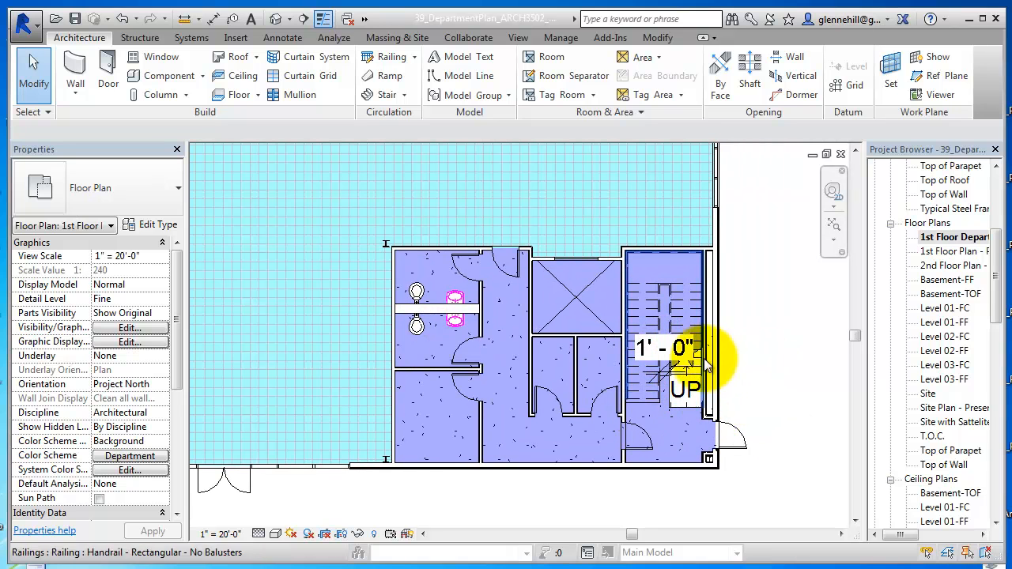
pyautogui.click(668, 362)
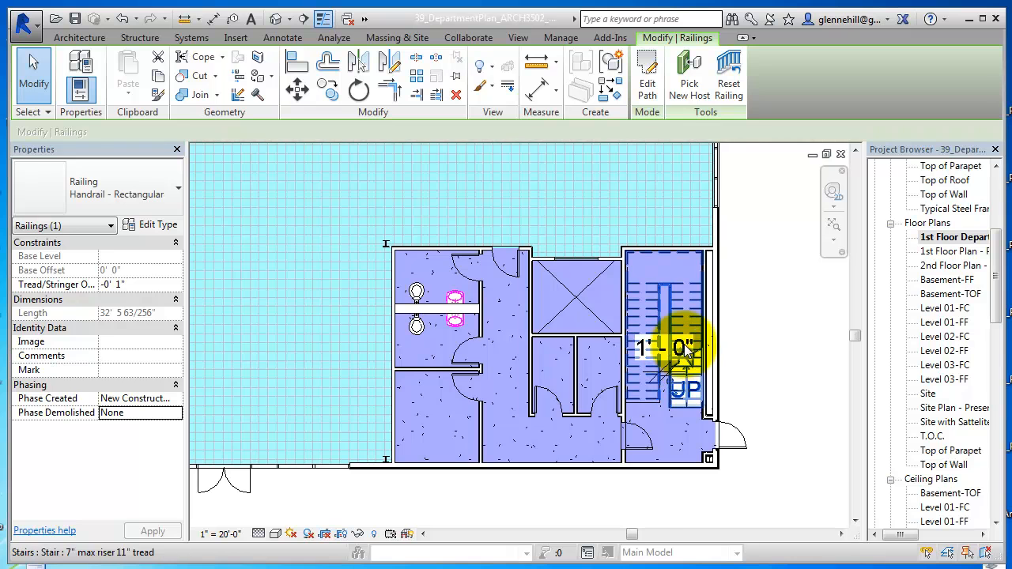
pyautogui.click(682, 348)
pyautogui.scroll(3, 684, 363)
pyautogui.click(627, 381)
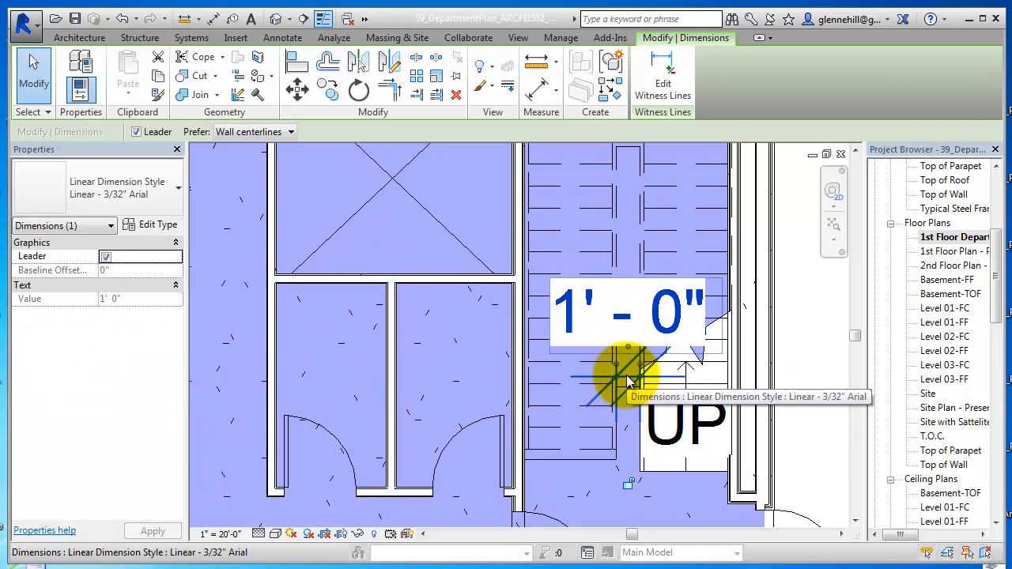
pyautogui.press('Escape')
pyautogui.scroll(-6, 677, 417)
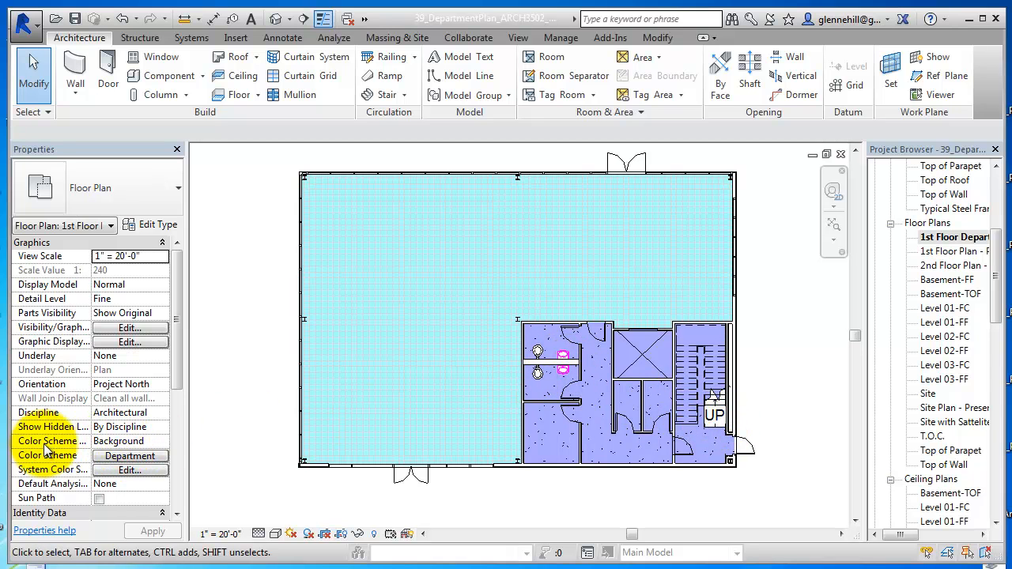
# - Set the department plan's color scheme location to Foreground and apply it
pyautogui.click(121, 440)
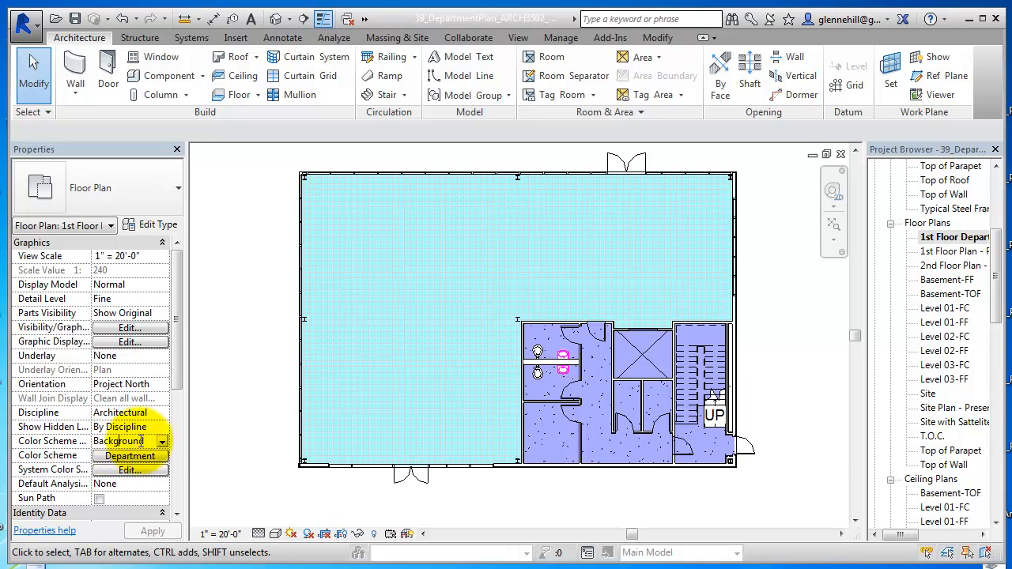
pyautogui.click(162, 442)
pyautogui.click(137, 465)
pyautogui.click(162, 534)
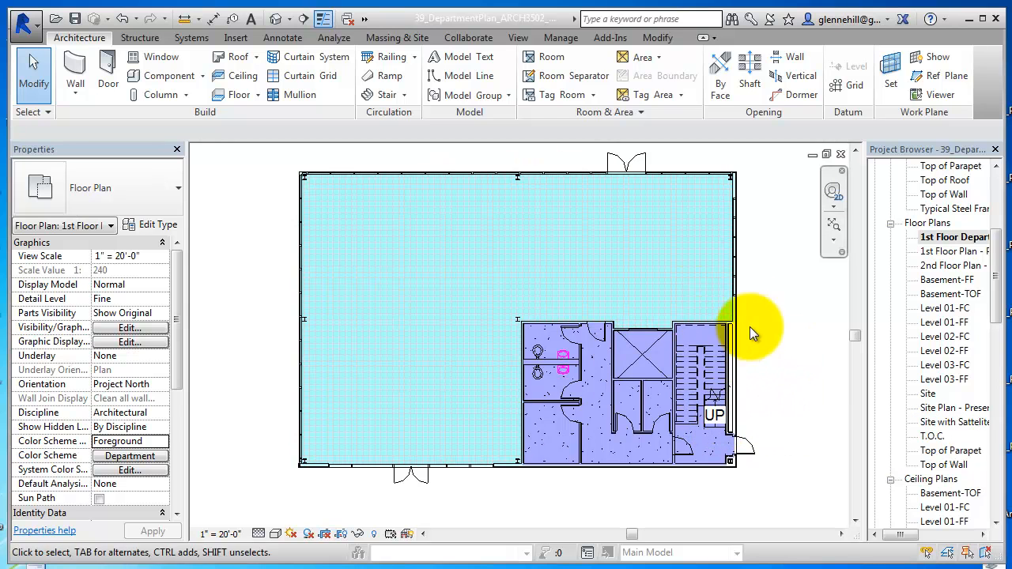
# - Open the 02 - Building Typology sheet
pyautogui.moveTo(996, 307); pyautogui.dragTo(999, 476)
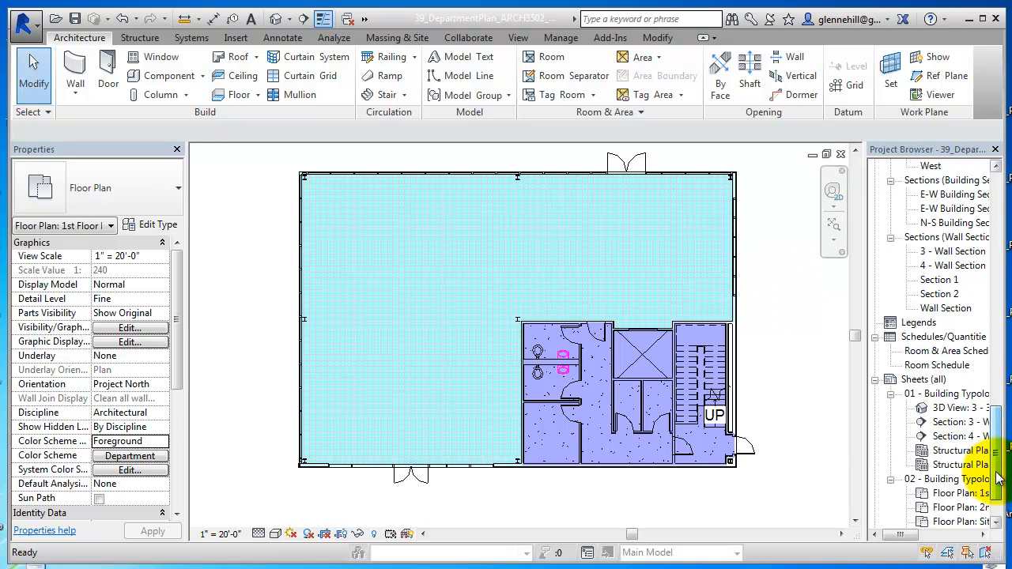
pyautogui.click(947, 479)
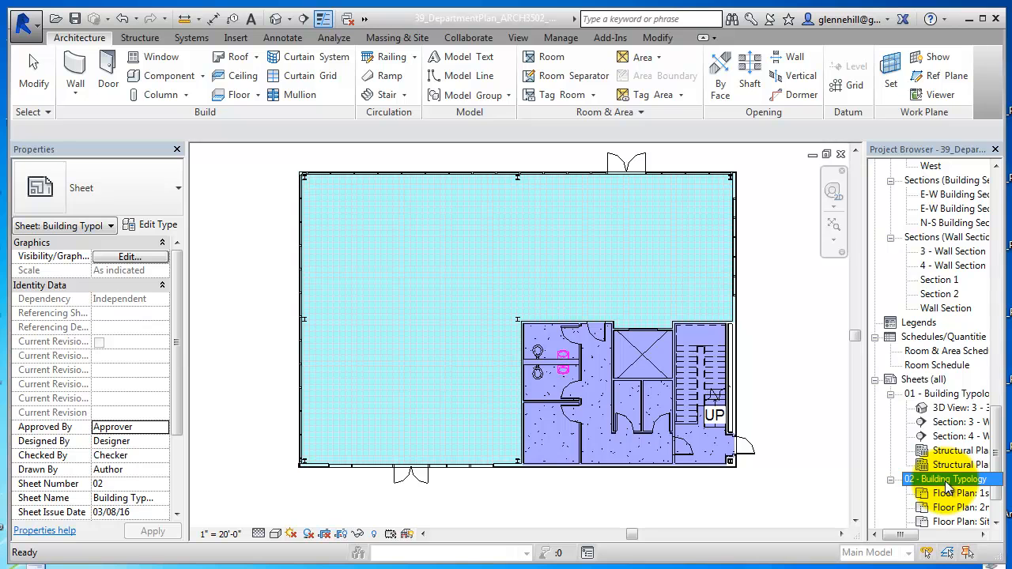
pyautogui.doubleClick(947, 480)
# - Place the 1st Floor Department Plan view on the sheet, in the empty area below the aerial site plan
pyautogui.moveTo(996, 438); pyautogui.dragTo(999, 192)
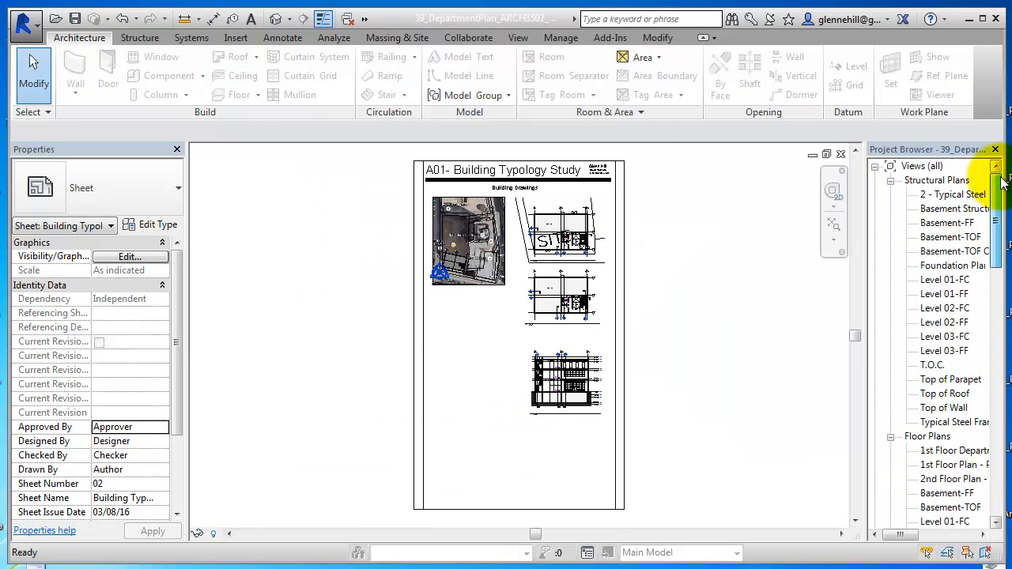
pyautogui.click(933, 451)
pyautogui.moveTo(451, 337); pyautogui.dragTo(450, 315)
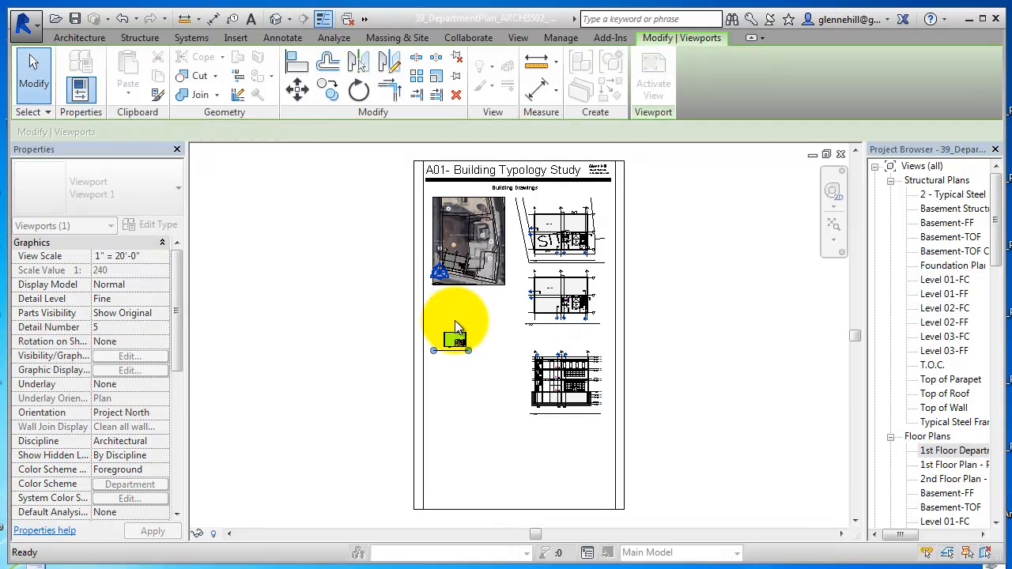
pyautogui.click(456, 328)
pyautogui.scroll(4, 463, 341)
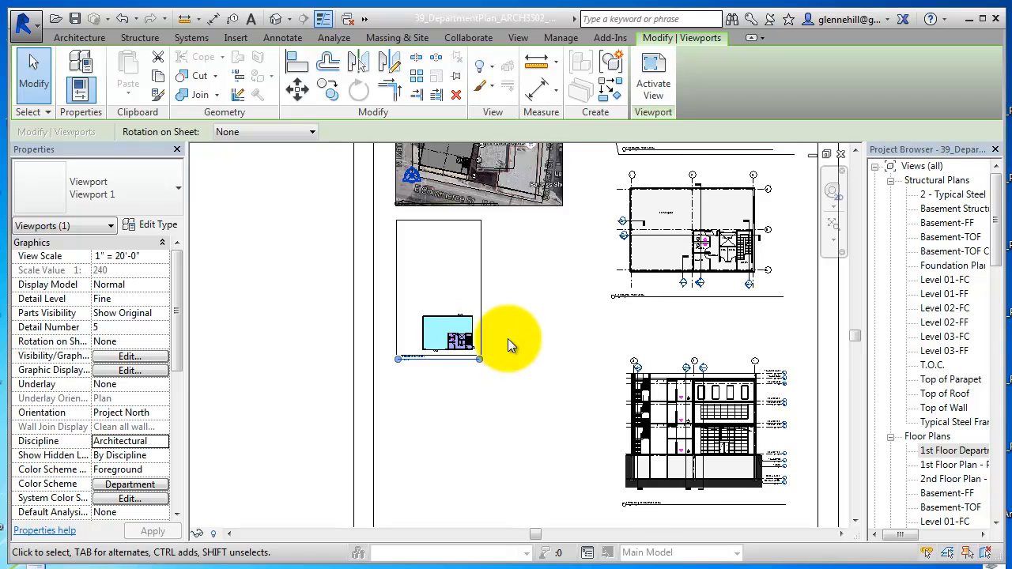
pyautogui.scroll(2, 508, 340)
pyautogui.moveTo(512, 343); pyautogui.dragTo(638, 402, button='middle')
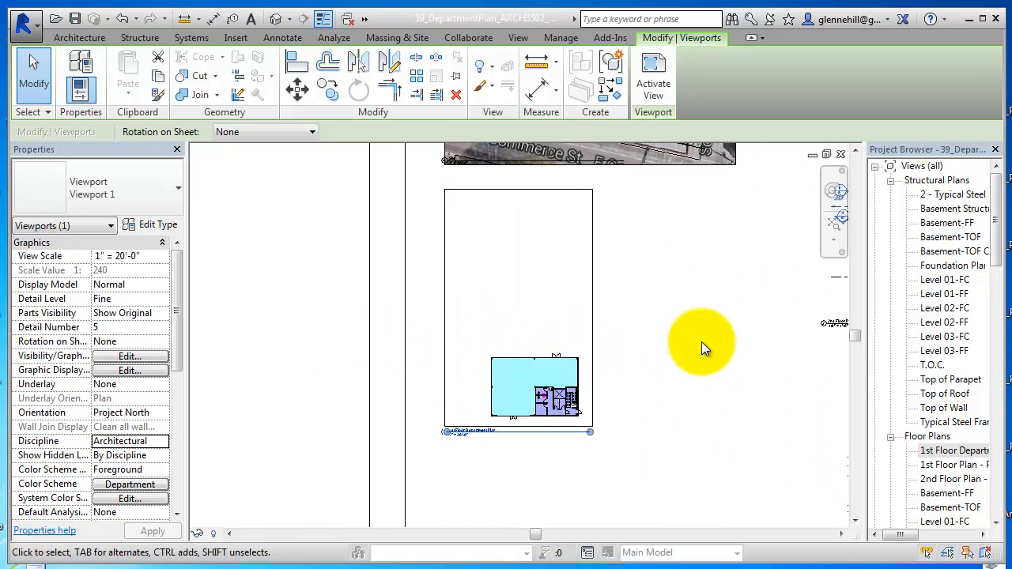
# - Activate the department plan's viewport on the sheet and show its crop region
pyautogui.click(653, 337)
pyautogui.click(556, 362)
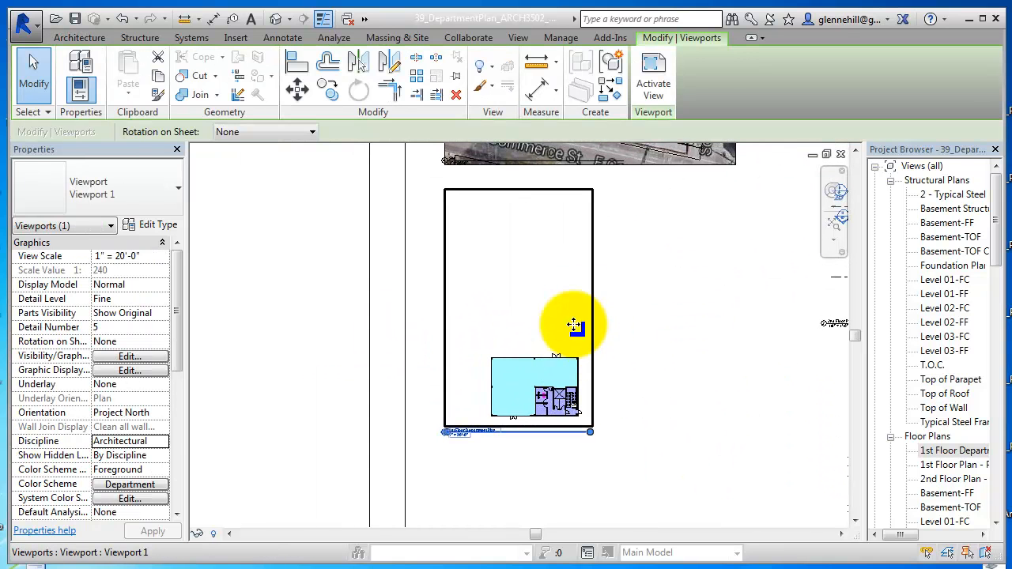
pyautogui.rightClick(594, 339)
pyautogui.click(625, 10)
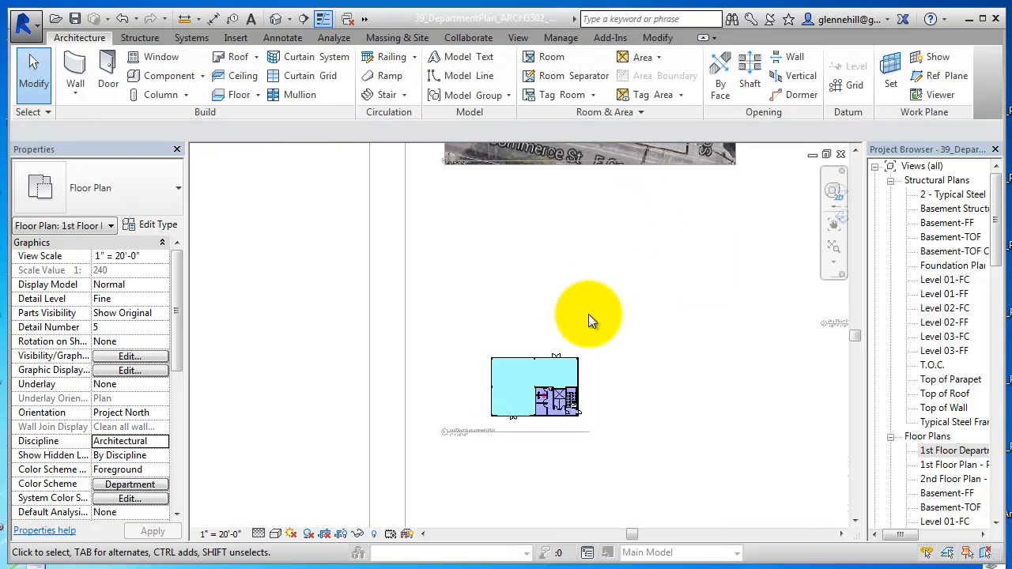
pyautogui.click(340, 533)
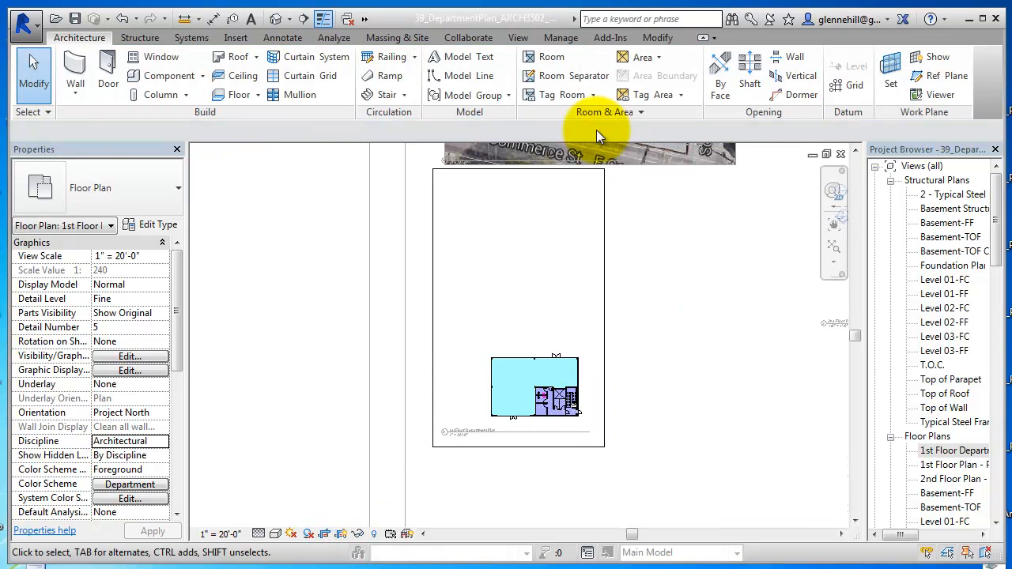
# - Tighten all four sides of the crop region around the building plan
pyautogui.click(542, 171)
pyautogui.moveTo(518, 170); pyautogui.dragTo(518, 340)
pyautogui.moveTo(435, 395); pyautogui.dragTo(482, 394)
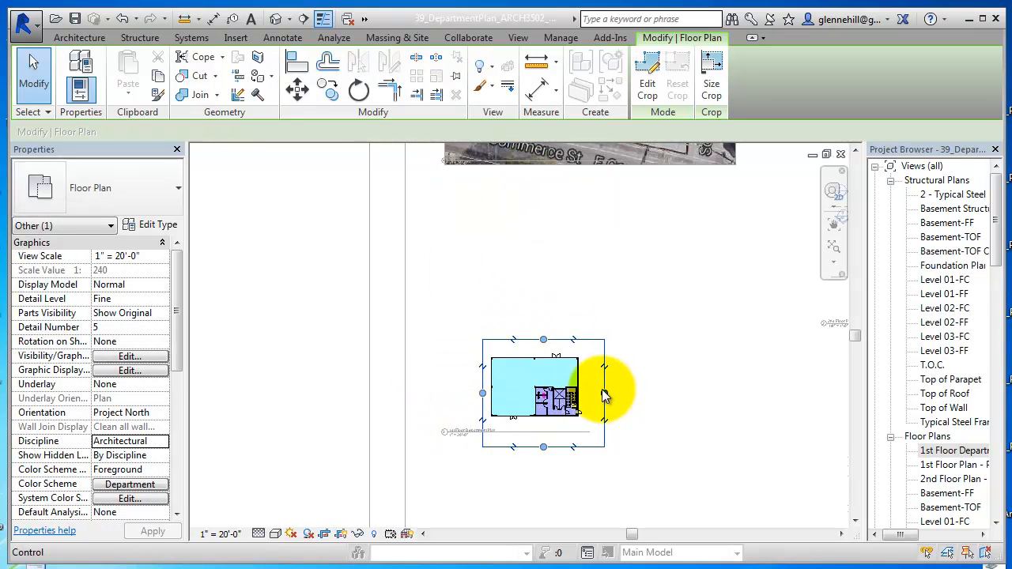
pyautogui.moveTo(606, 393); pyautogui.dragTo(589, 393)
pyautogui.moveTo(535, 448); pyautogui.dragTo(535, 426)
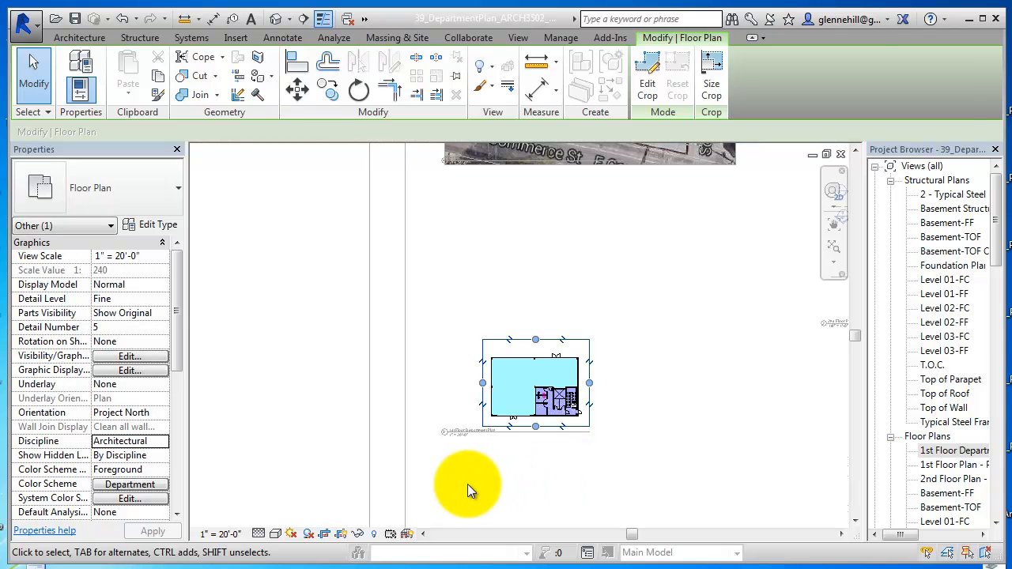
pyautogui.click(467, 483)
# - Deactivate the view and move the department plan viewport up, just below the aerial site plan
pyautogui.rightClick(590, 385)
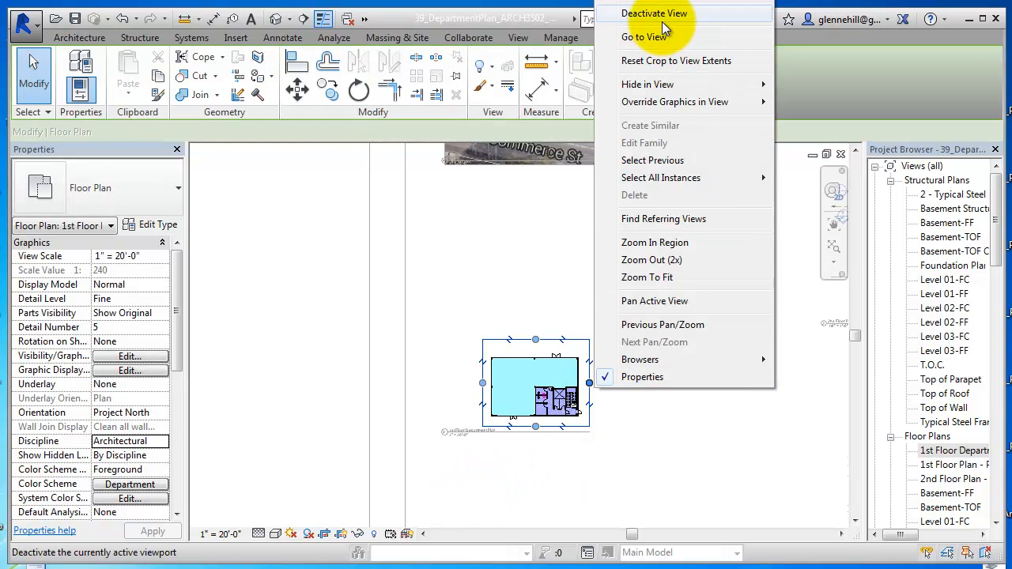
pyautogui.click(656, 14)
pyautogui.click(568, 363)
pyautogui.moveTo(536, 376); pyautogui.dragTo(504, 217)
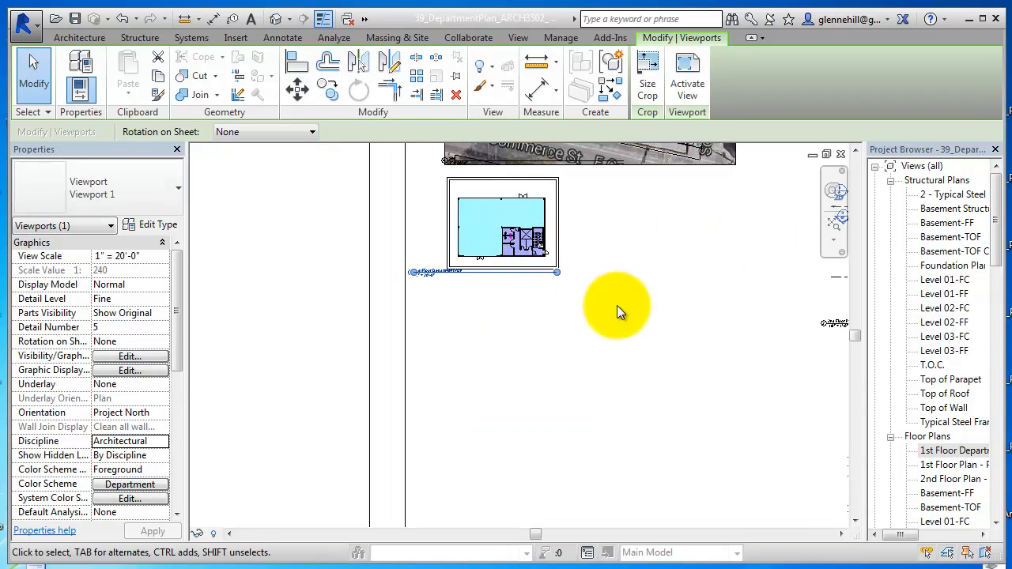
# - Shorten the title line of the department plan viewport from its far end
pyautogui.scroll(5, 450, 271)
pyautogui.moveTo(450, 269); pyautogui.dragTo(423, 380, button='middle')
pyautogui.scroll(1, 559, 429)
pyautogui.scroll(1, 558, 428)
pyautogui.click(521, 419)
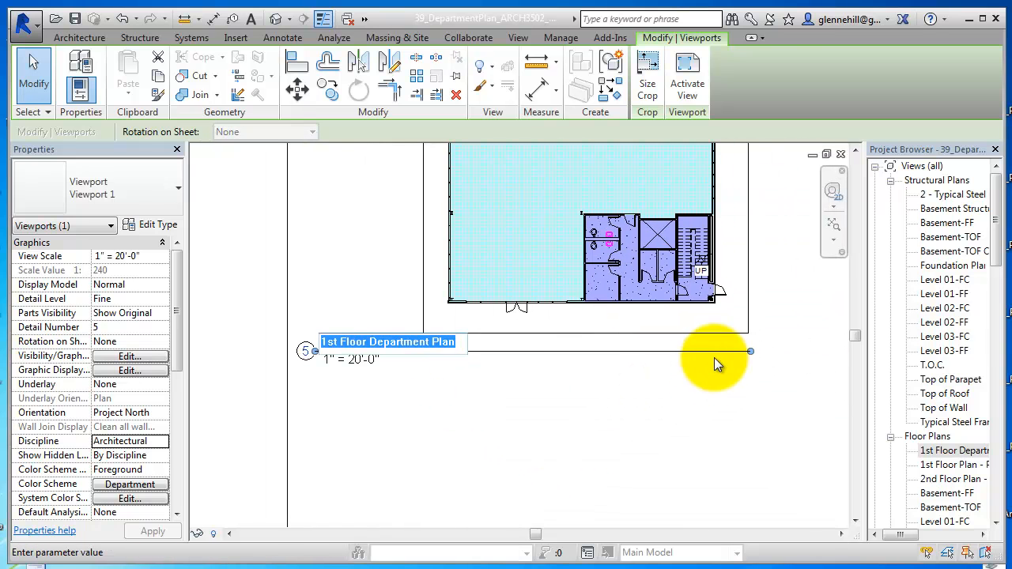
pyautogui.click(717, 350)
pyautogui.moveTo(751, 352); pyautogui.dragTo(579, 353)
# - Move the 1st Floor Department Plan title so it sits directly under its viewport
pyautogui.click(483, 399)
pyautogui.moveTo(401, 357); pyautogui.dragTo(551, 420)
pyautogui.click(568, 430)
pyautogui.scroll(-4, 575, 429)
pyautogui.moveTo(584, 428); pyautogui.dragTo(564, 443, button='middle')
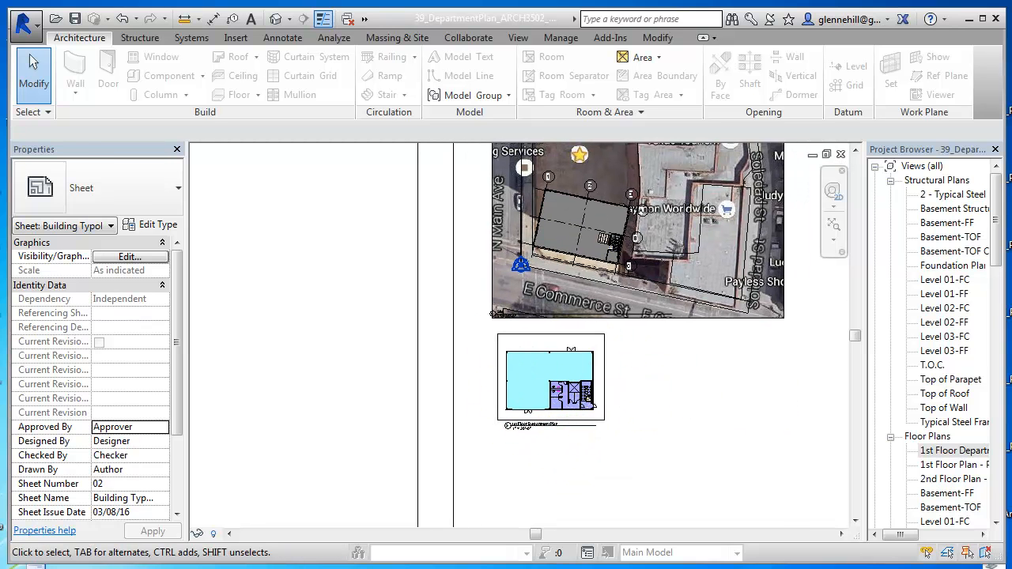
# - Tile the open views, maximize the 1st Floor Department Plan view and hide its crop region
pyautogui.scroll(5, 536, 390)
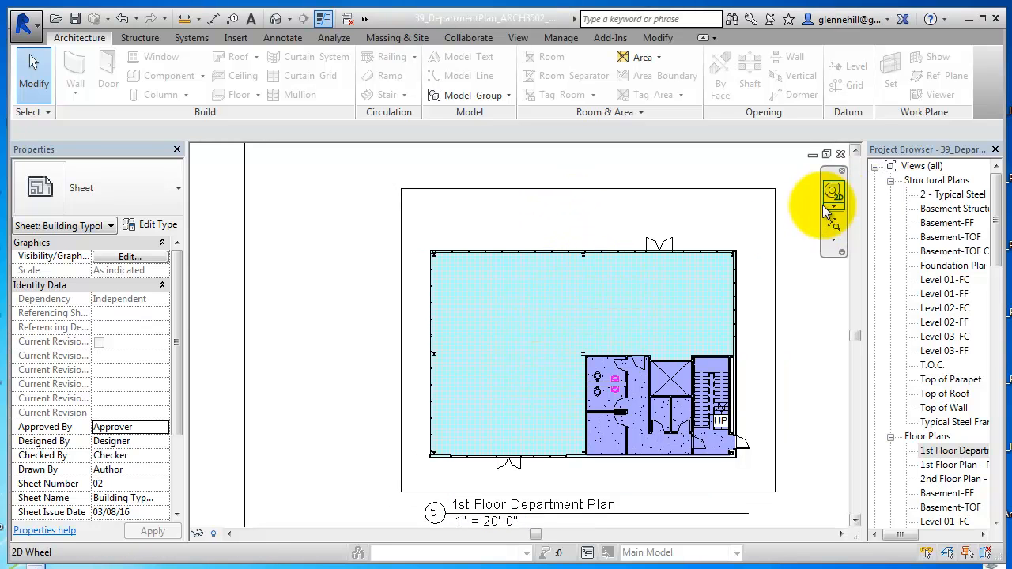
pyautogui.press('t')
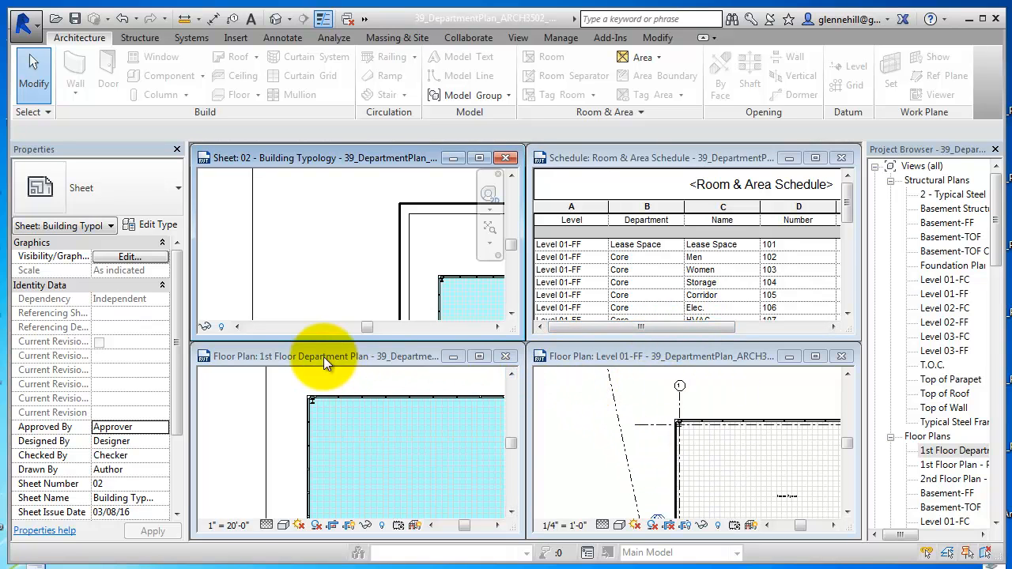
pyautogui.click(480, 356)
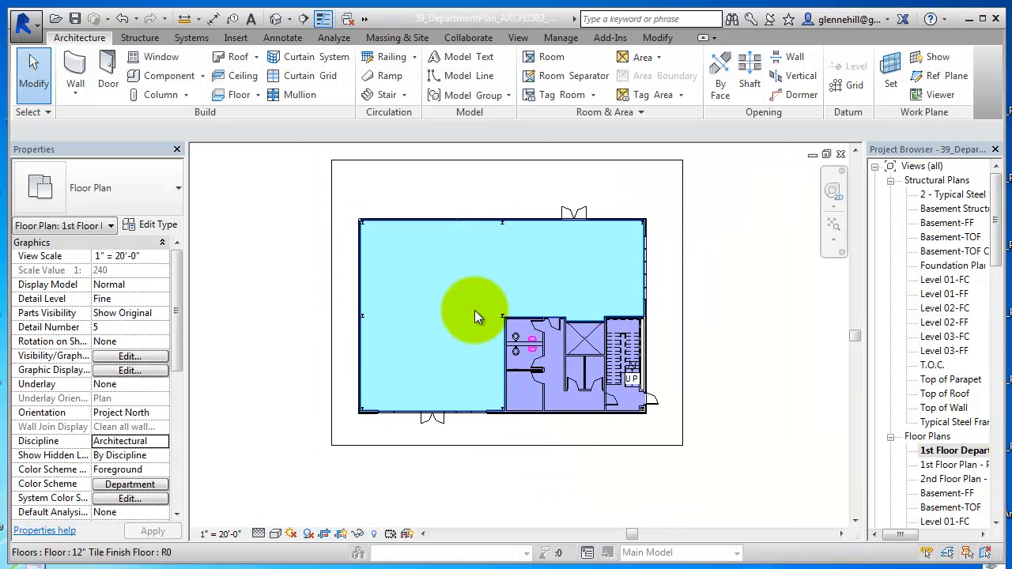
pyautogui.moveTo(475, 316); pyautogui.dragTo(486, 354, button='middle')
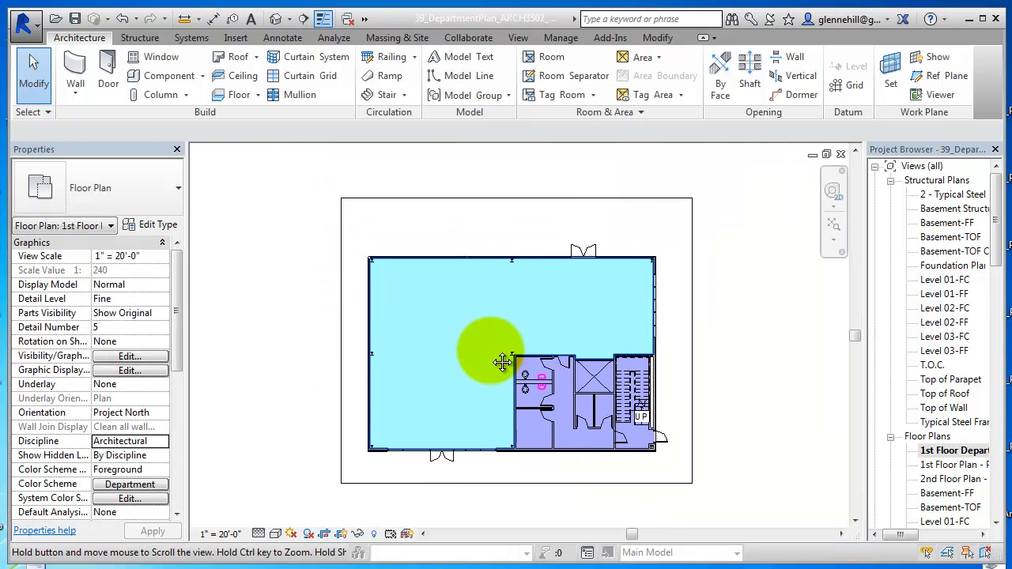
pyautogui.click(341, 534)
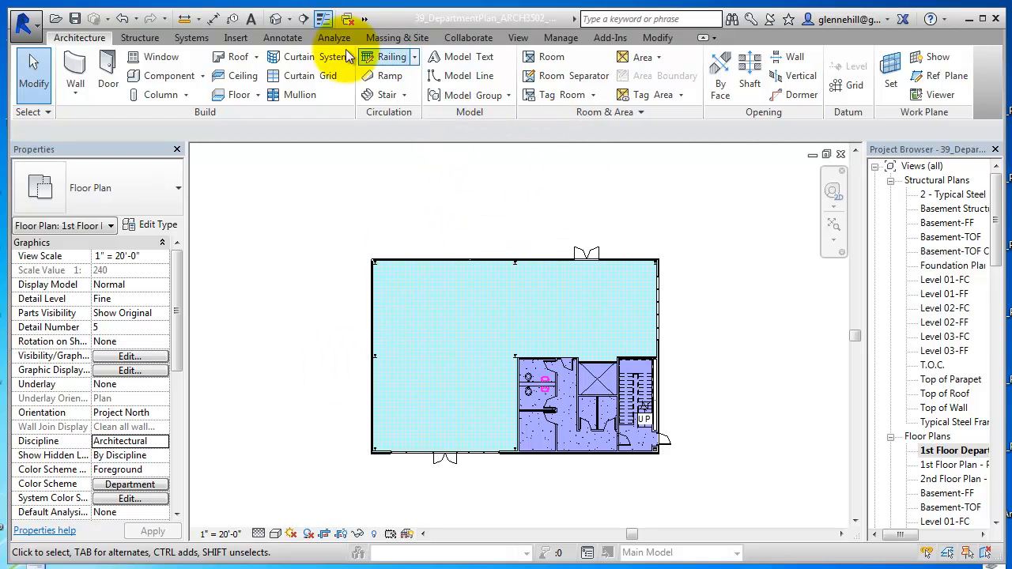
# - Place a color fill legend for the departments beside the building in the first floor department plan
pyautogui.click(284, 37)
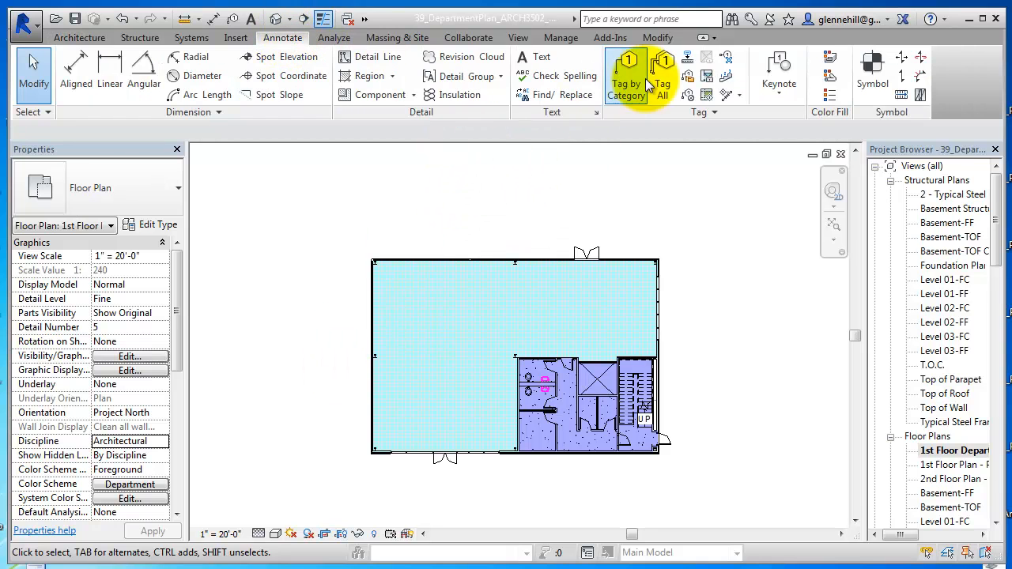
pyautogui.click(833, 97)
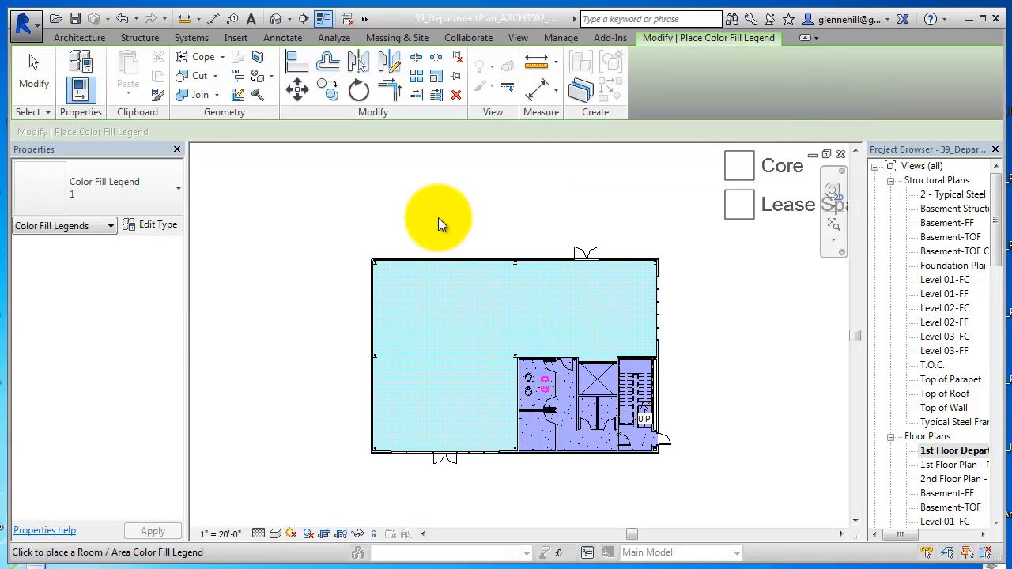
pyautogui.moveTo(255, 324); pyautogui.dragTo(392, 319, button='middle')
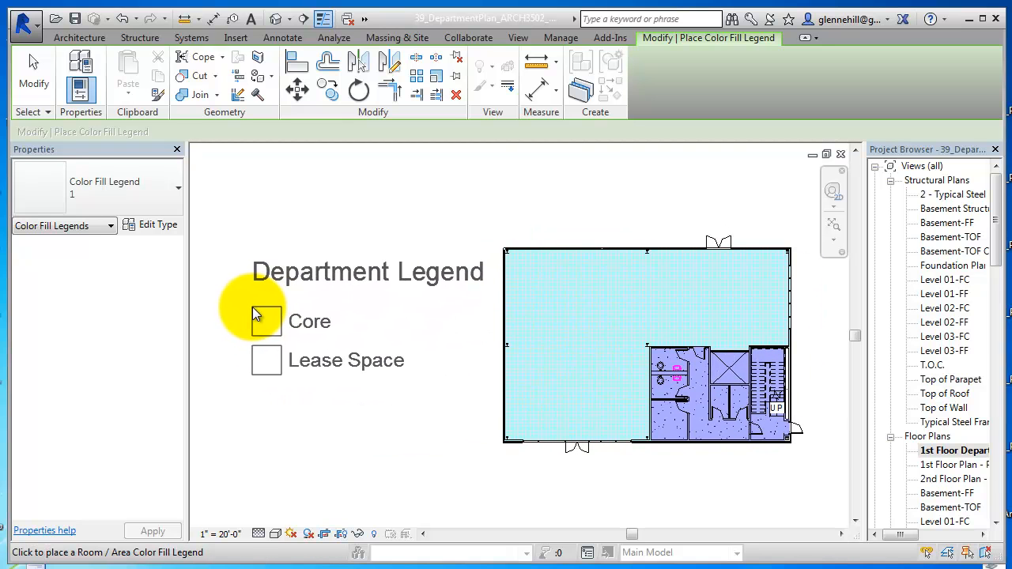
pyautogui.click(252, 307)
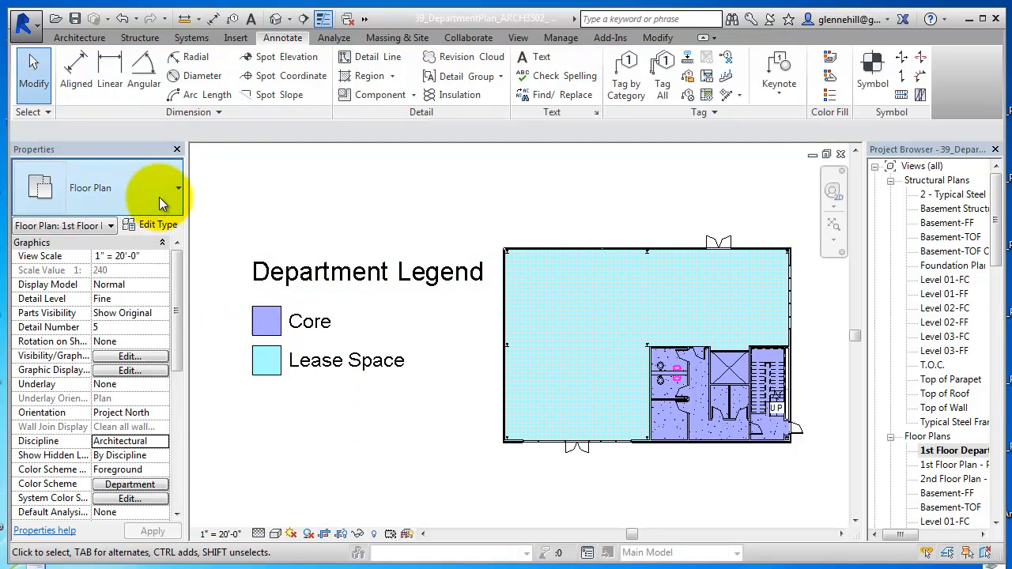
# - Set the swatch width of the department legend's type to 1" and apply it
pyautogui.click(278, 310)
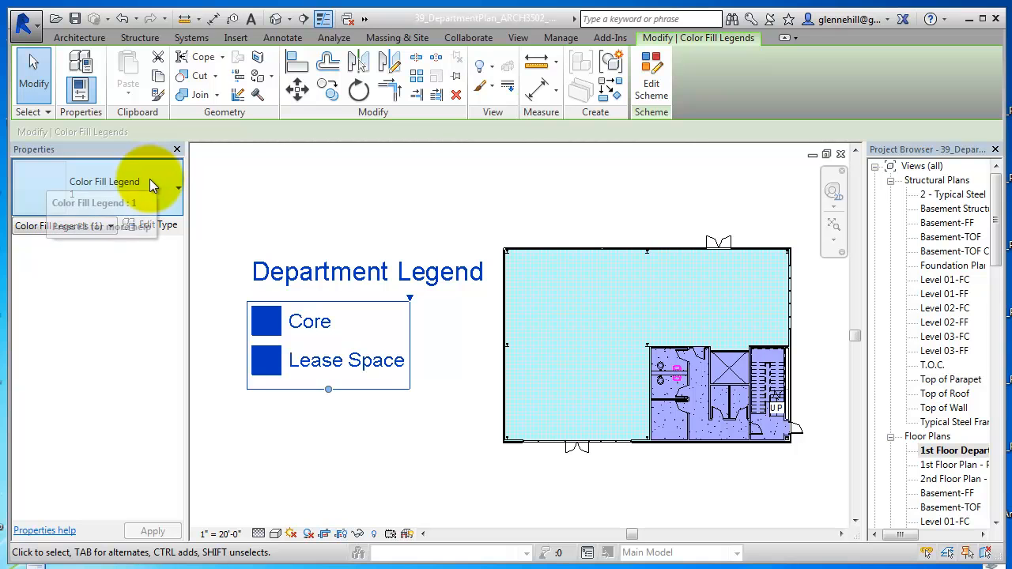
pyautogui.click(158, 224)
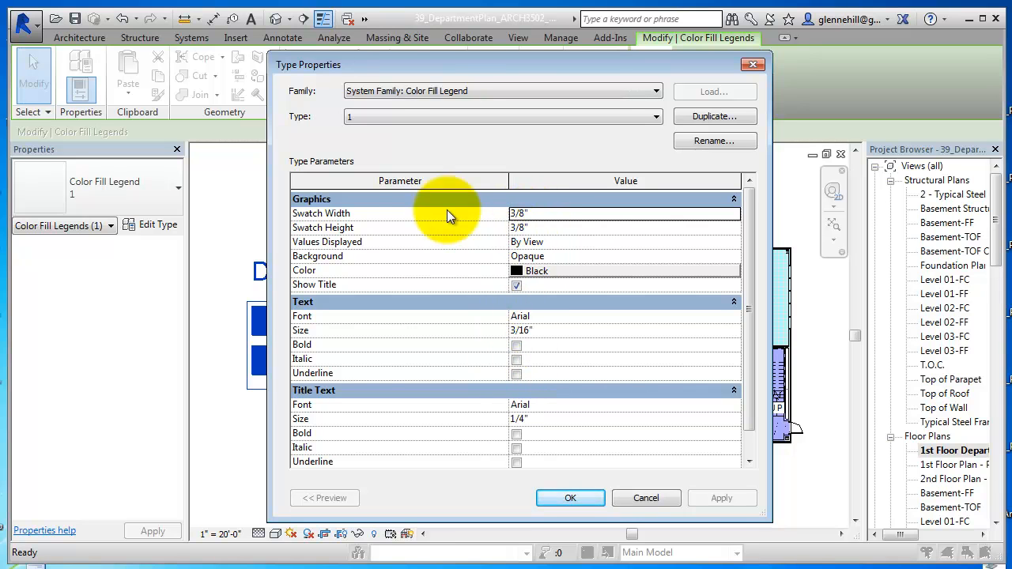
pyautogui.click(535, 215)
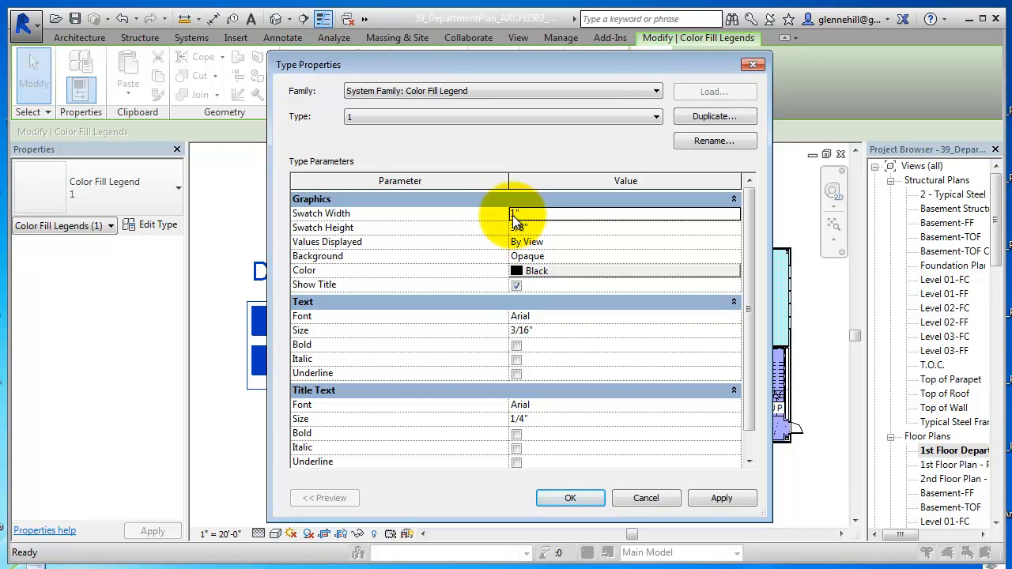
pyautogui.click(721, 497)
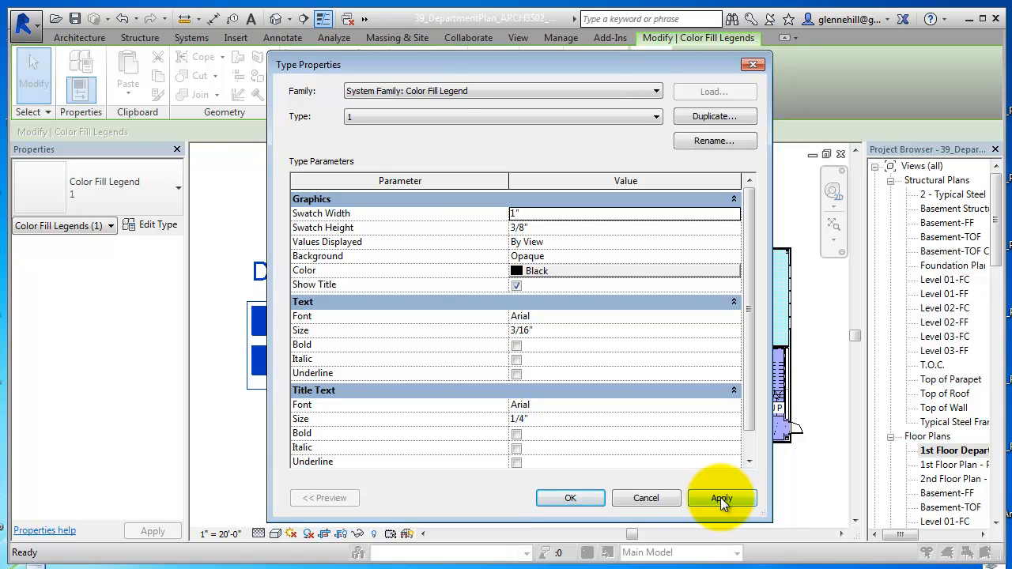
# - Accept the type properties of the department color fill legend and deselect the legend
pyautogui.click(720, 497)
pyautogui.click(571, 498)
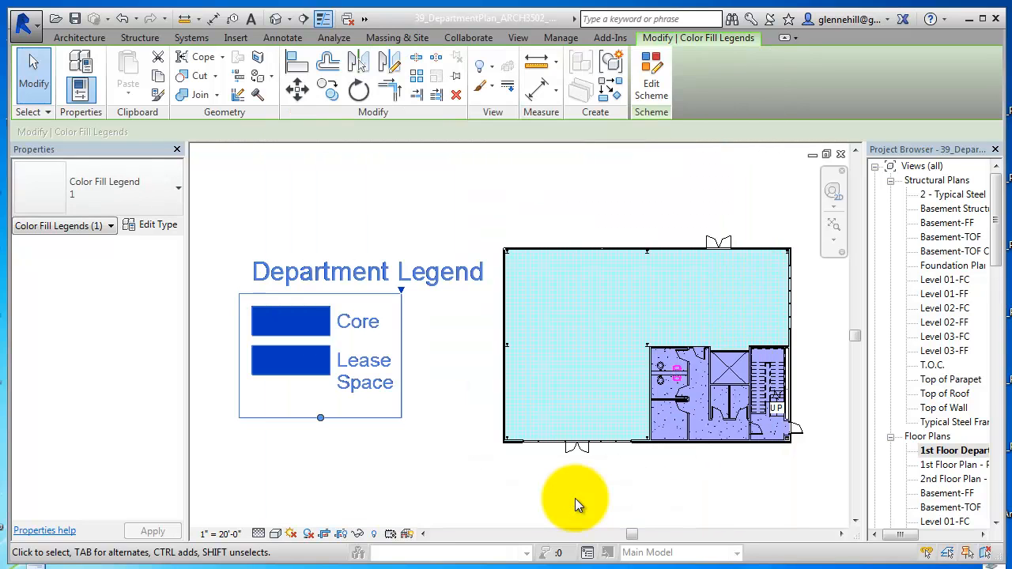
pyautogui.click(306, 472)
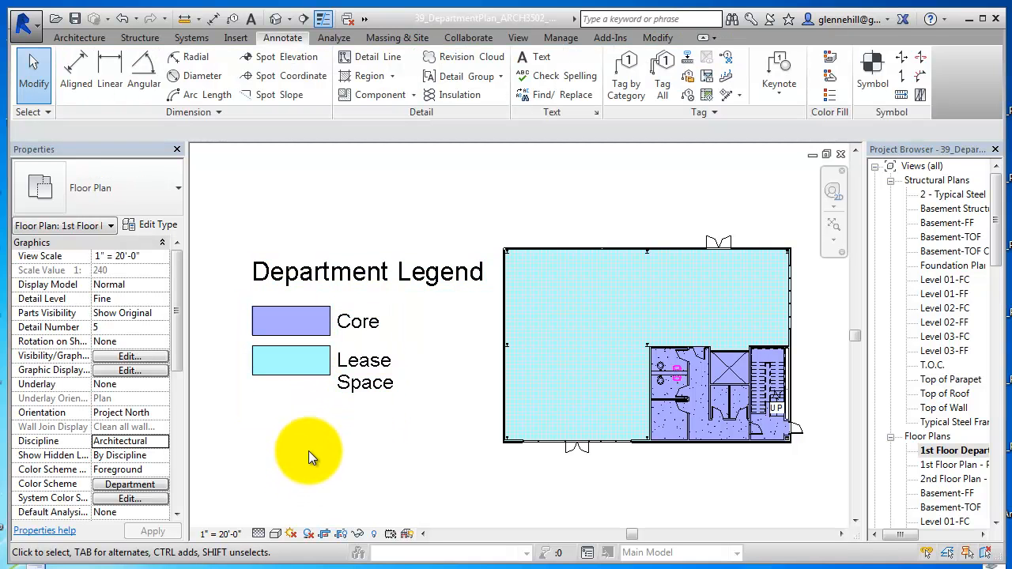
# - Change the title of the legend's Department color scheme to "Departments" and apply it
pyautogui.click(401, 278)
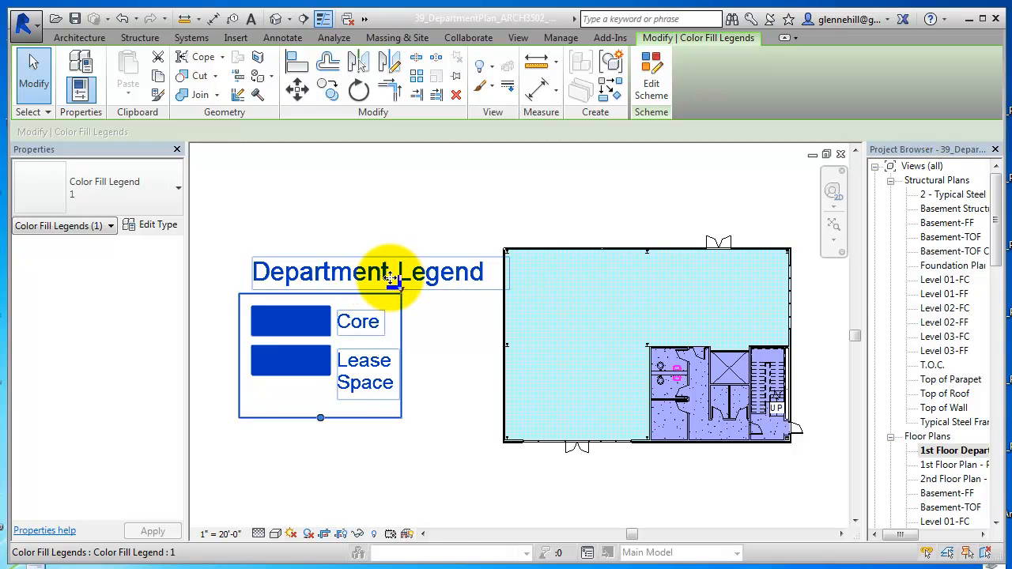
pyautogui.rightClick(388, 273)
pyautogui.click(653, 79)
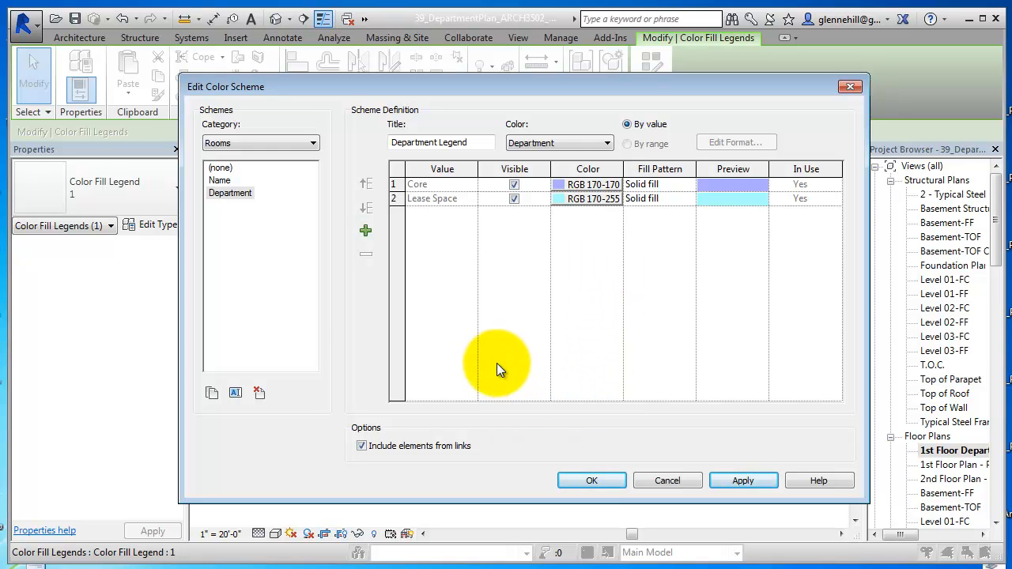
pyautogui.doubleClick(463, 142)
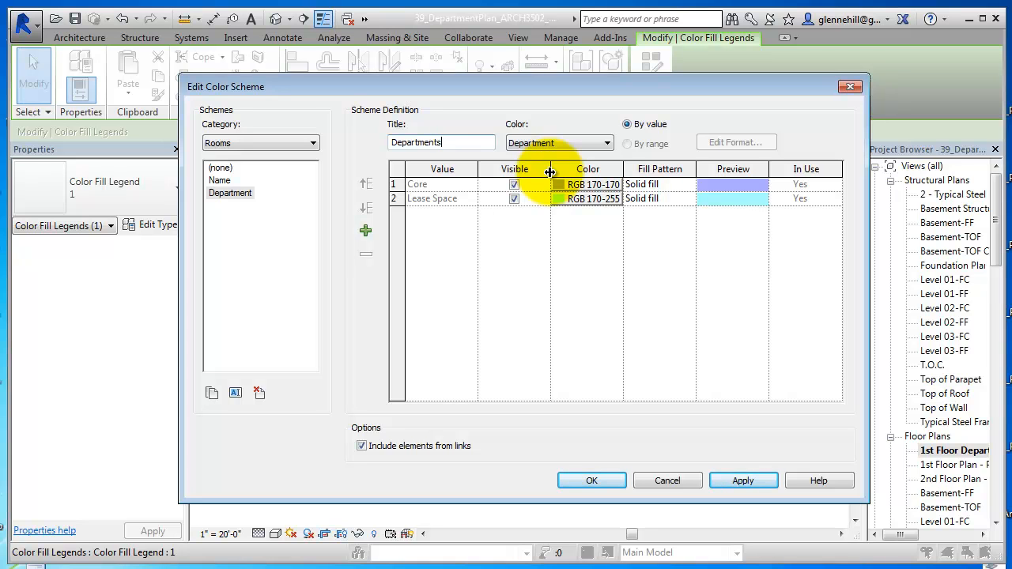
pyautogui.write('s')
pyautogui.click(747, 480)
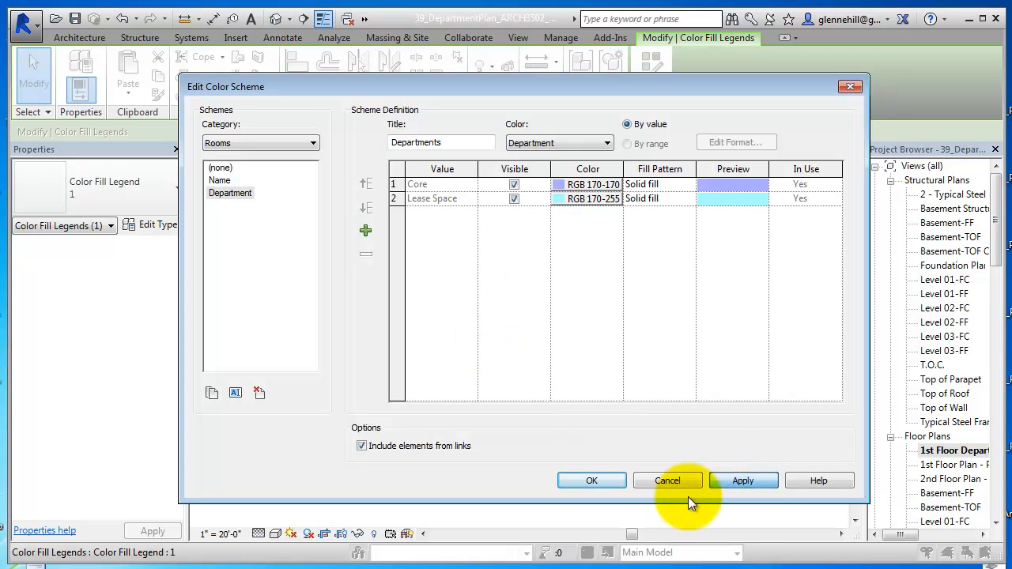
pyautogui.click(613, 480)
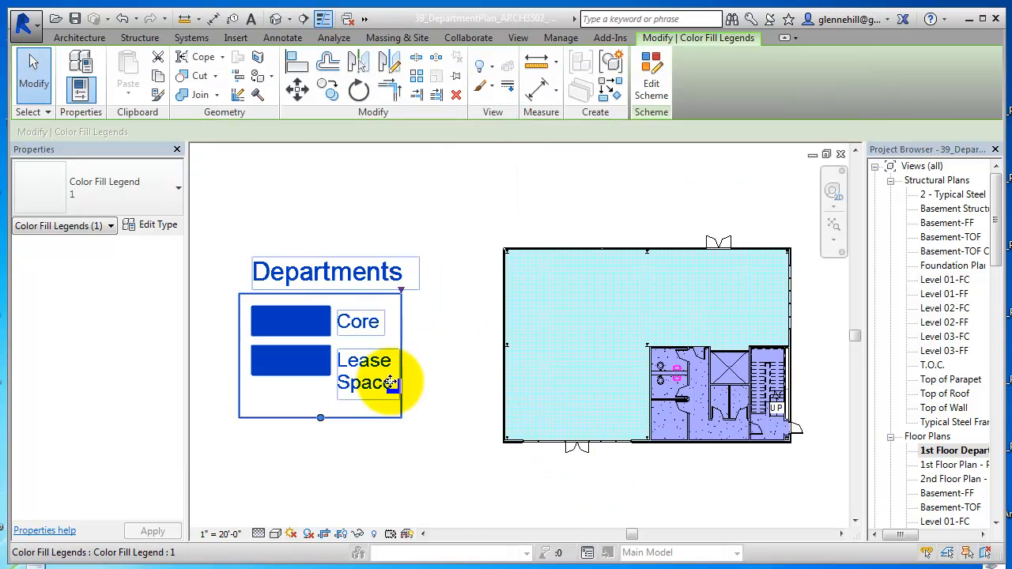
pyautogui.click(423, 389)
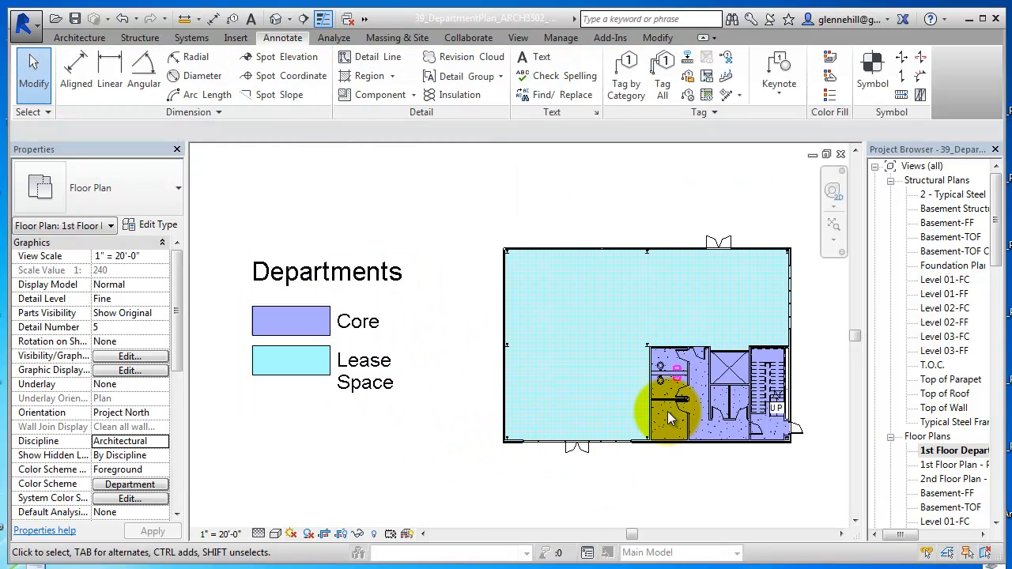
# - Tile the open views and maximize the Building Typology sheet
pyautogui.scroll(-1, 723, 395)
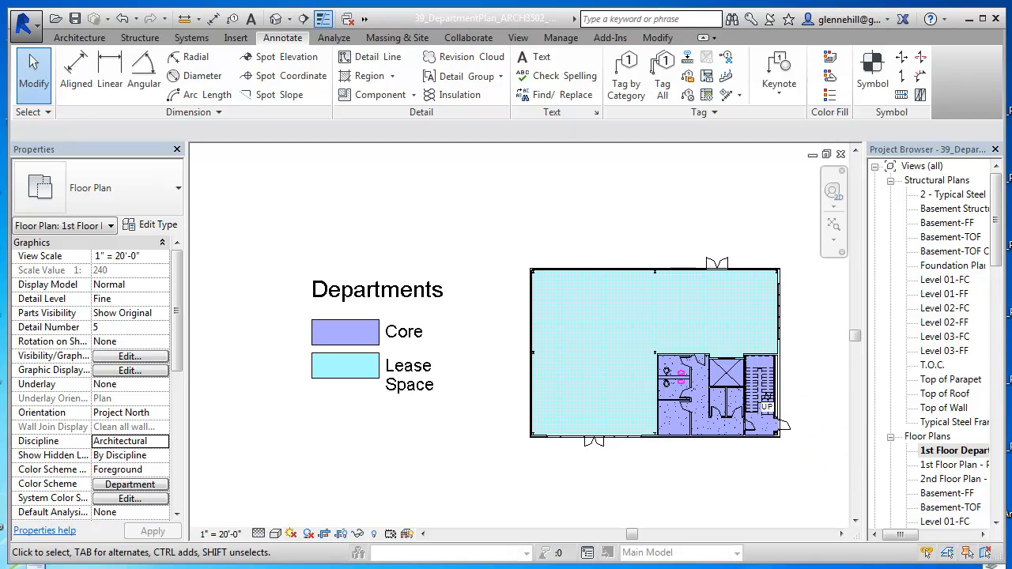
pyautogui.moveTo(996, 239); pyautogui.dragTo(995, 392)
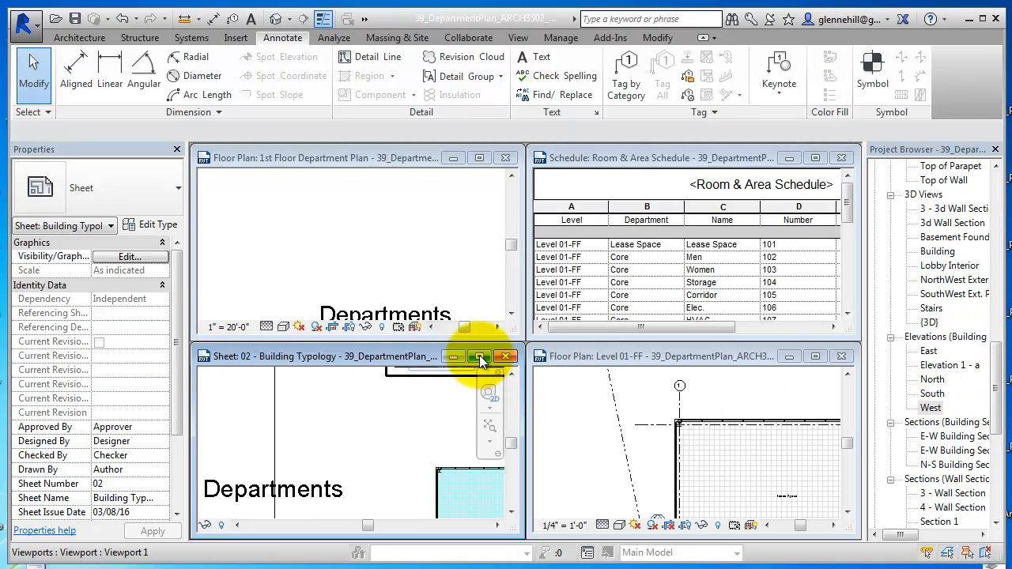
pyautogui.click(480, 356)
pyautogui.scroll(-3, 530, 342)
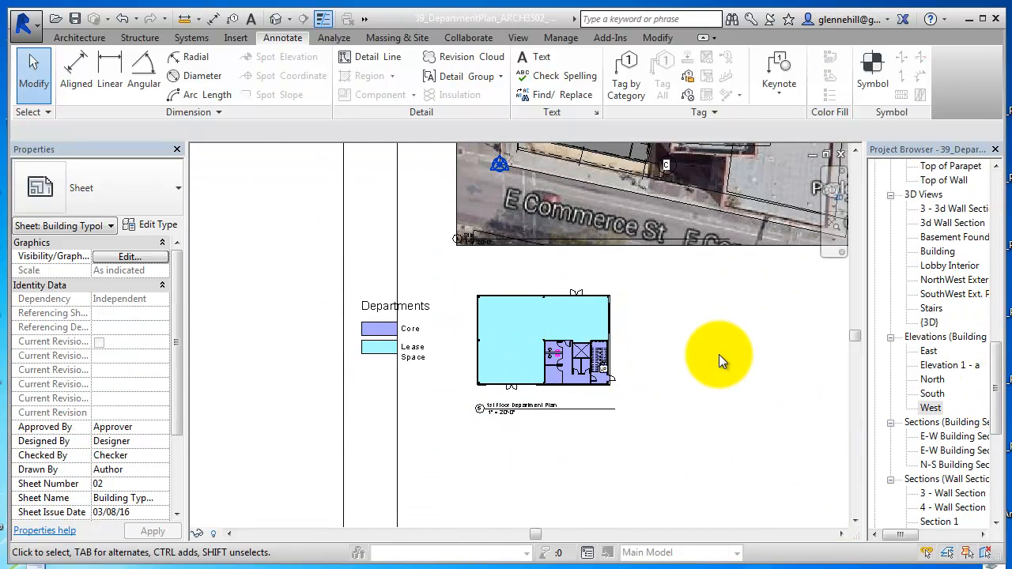
# - Move the 1st Floor Department Plan viewport inside the sheet border, directly beneath the aerial site plan
pyautogui.scroll(-1, 703, 379)
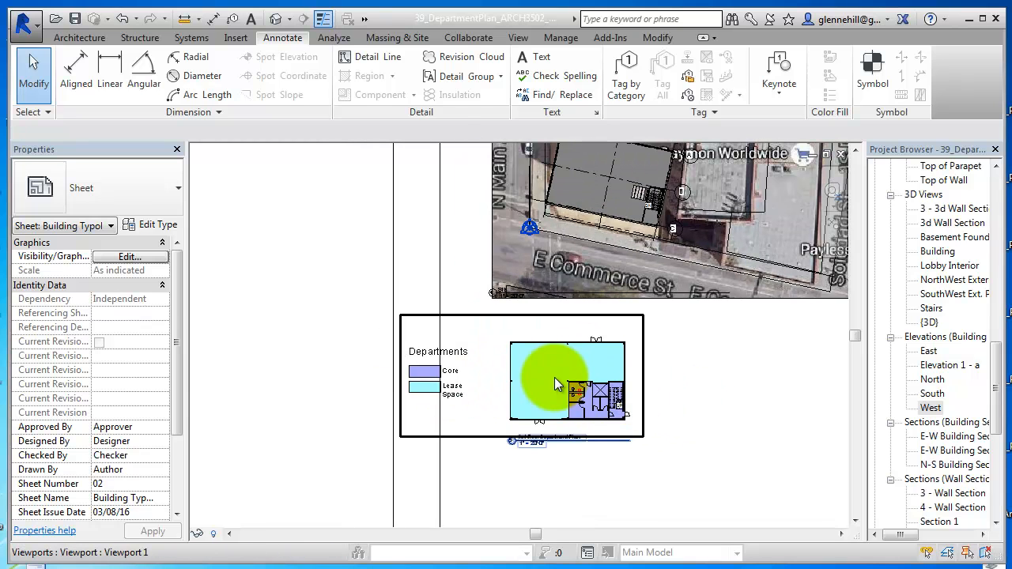
pyautogui.click(544, 351)
pyautogui.moveTo(544, 351)
pyautogui.mouseDown()
pyautogui.moveTo(548, 341)
pyautogui.moveTo(684, 354)
pyautogui.moveTo(648, 355)
pyautogui.mouseUp()
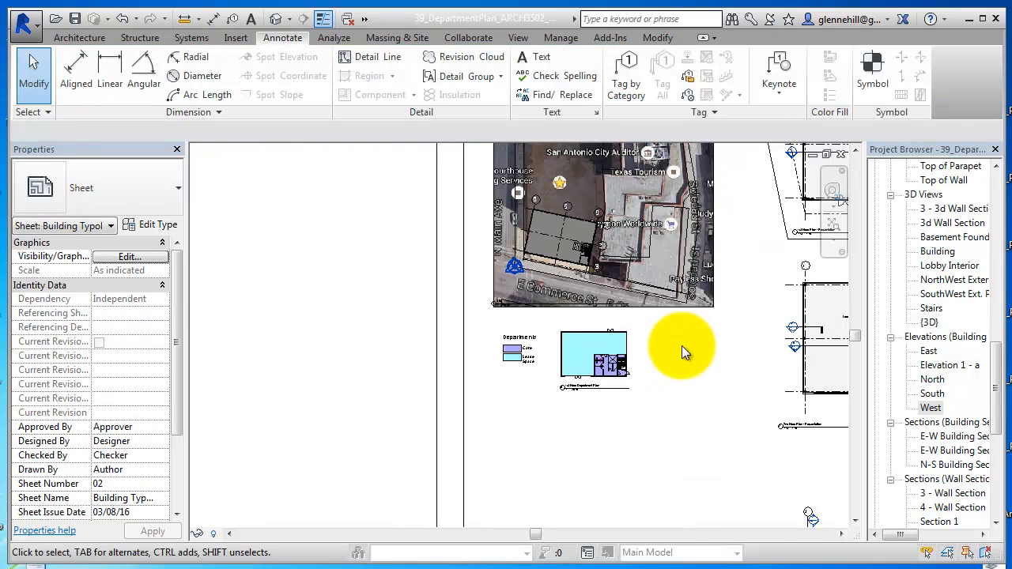